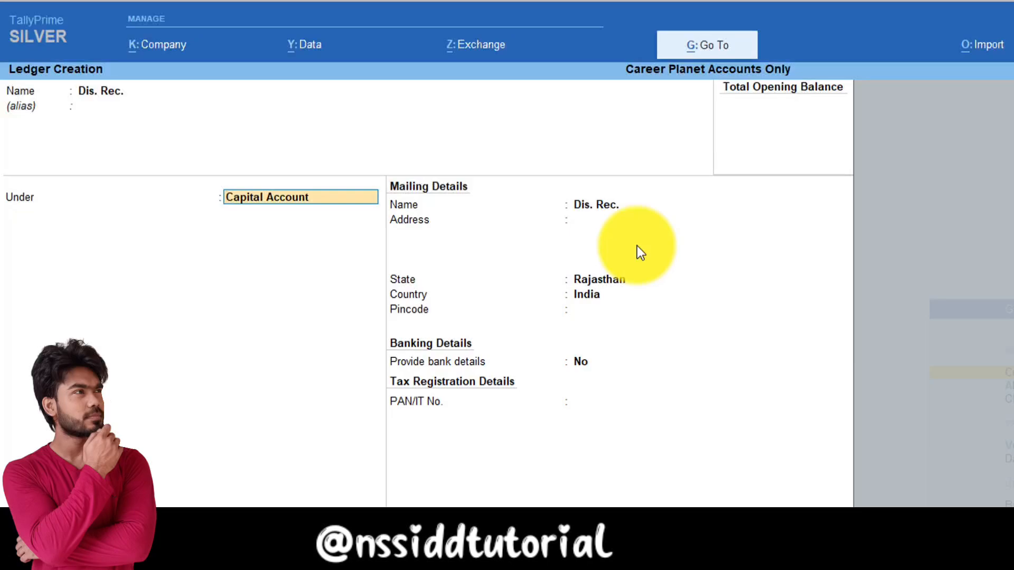
Step: Place the Dis. Rec. ledger under Indirect Incomes and save it
{"action": "type", "text": "In"}
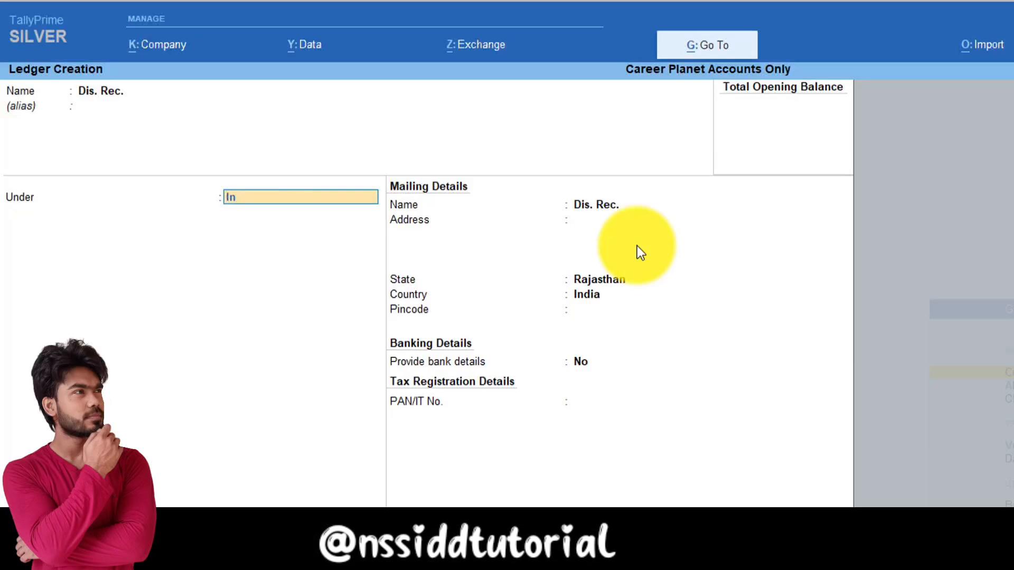
{"action": "key", "text": "Return"}
{"action": "key", "text": "ctrl+a"}
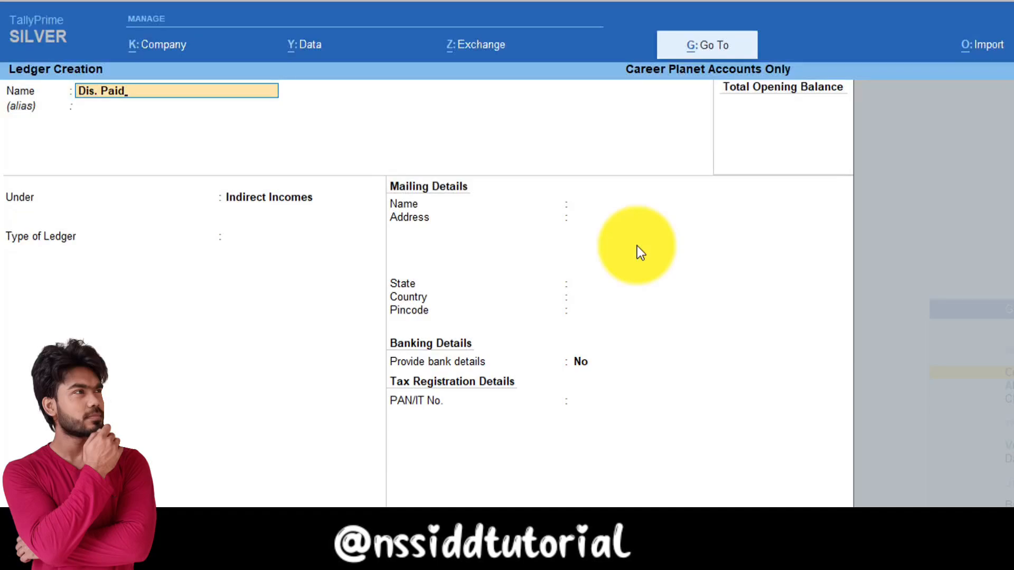
Step: Create a Dis. Paid ledger under Indirect Expenses, save it and leave ledger creation
{"action": "key", "text": "Return"}
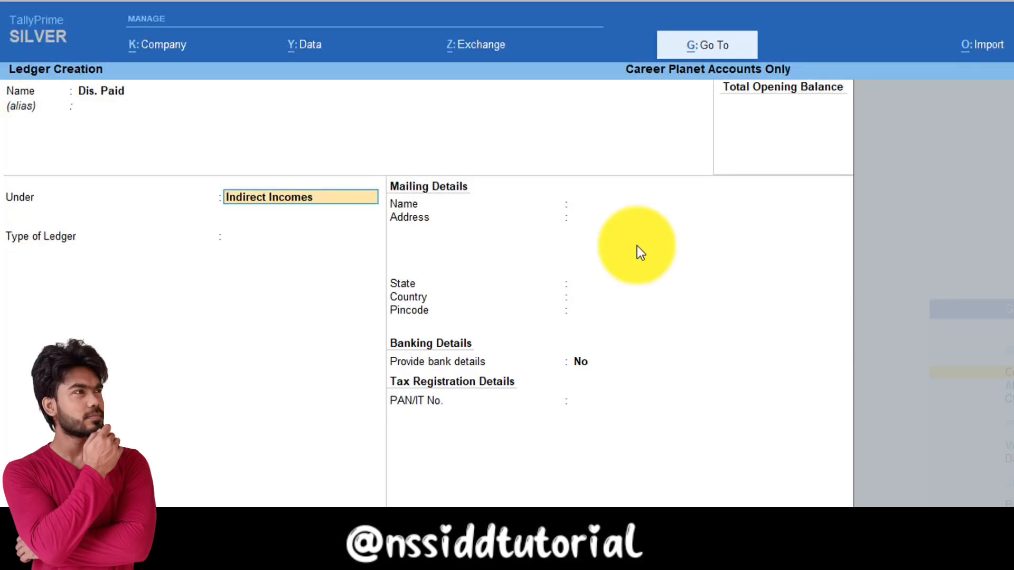
{"action": "key", "text": "BackSpace"}
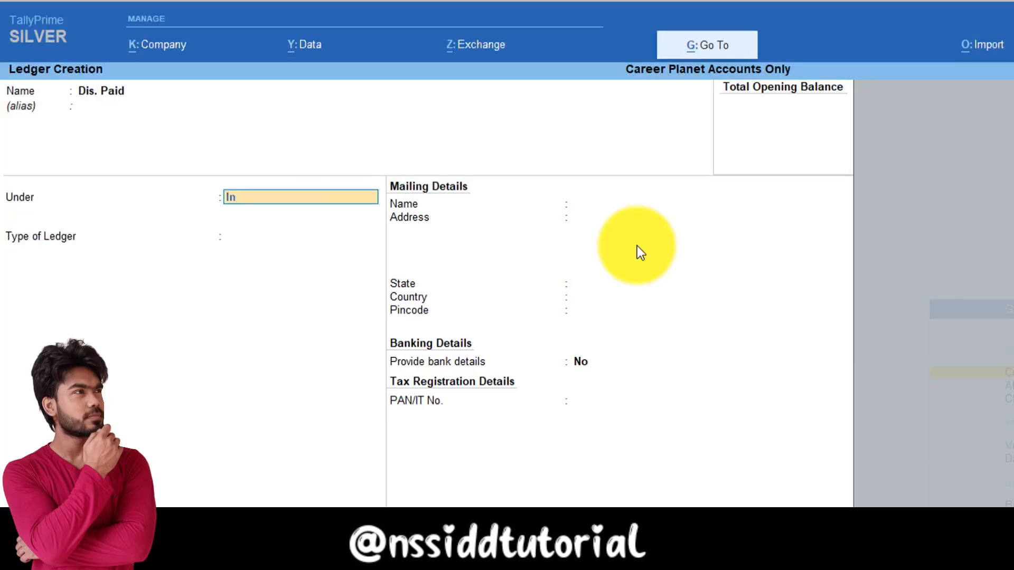
{"action": "key", "text": "Return"}
{"action": "key", "text": "ctrl+a"}
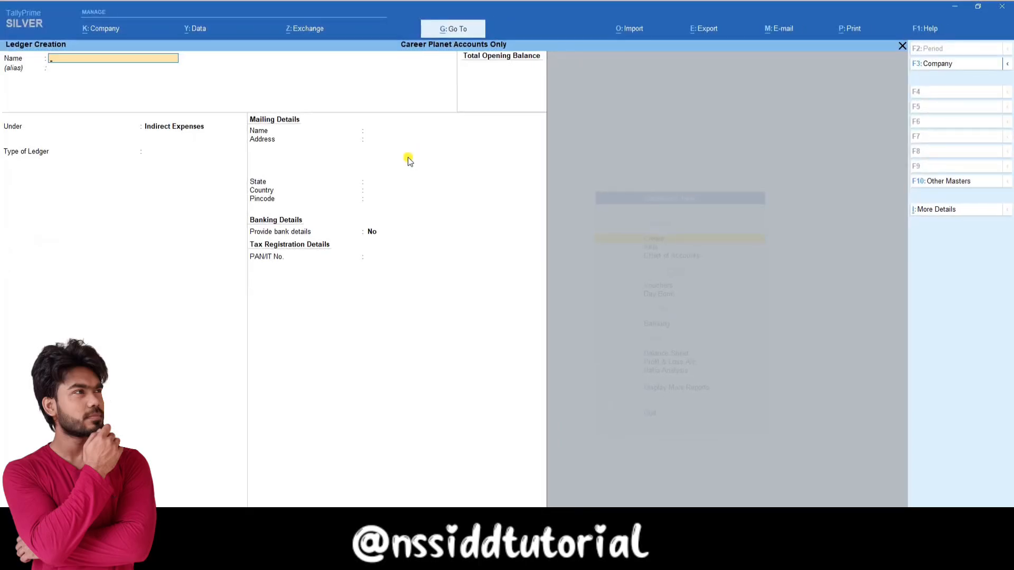
{"action": "key", "text": "Escape"}
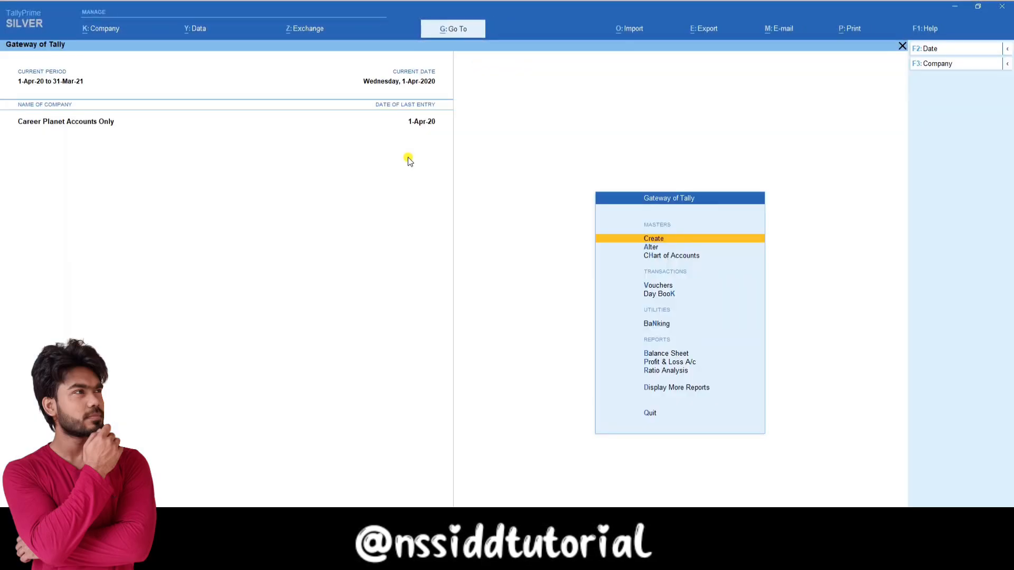
Step: Open a new purchase voucher for entry
{"action": "key", "text": "Down"}
{"action": "key", "text": "Down"}
{"action": "key", "text": "Down"}
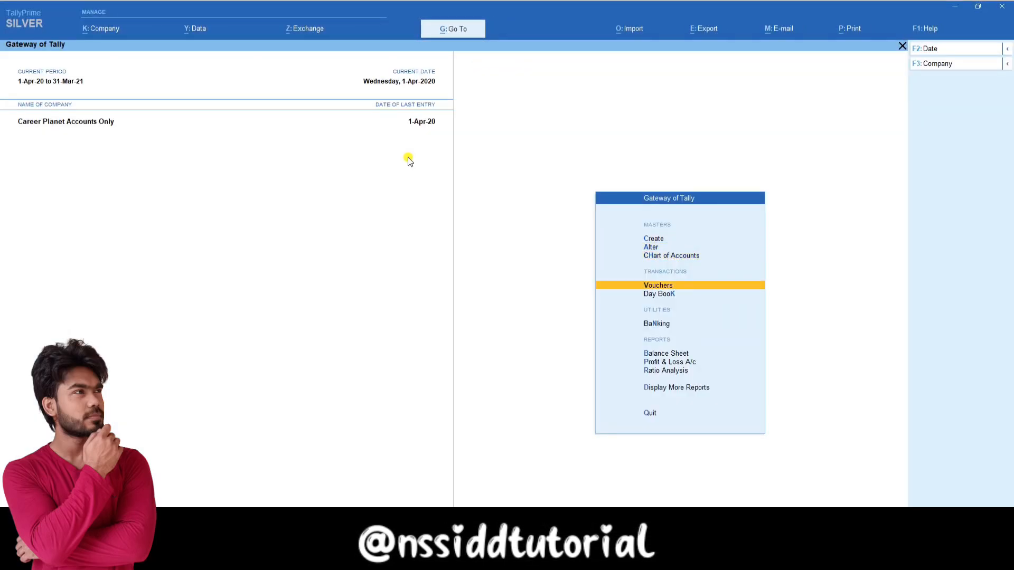
{"action": "key", "text": "Return"}
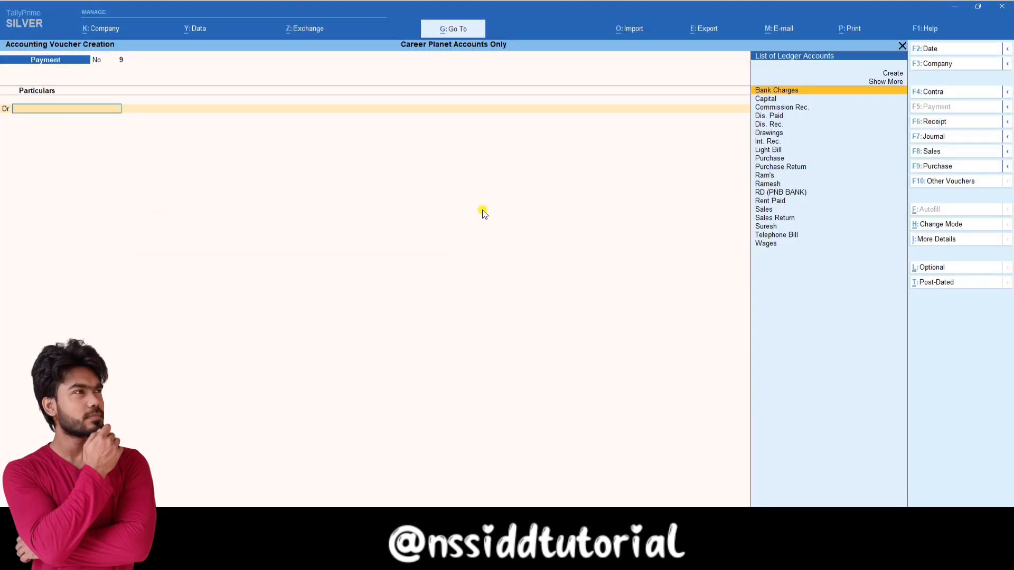
{"action": "left_click", "coordinate": [936, 169]}
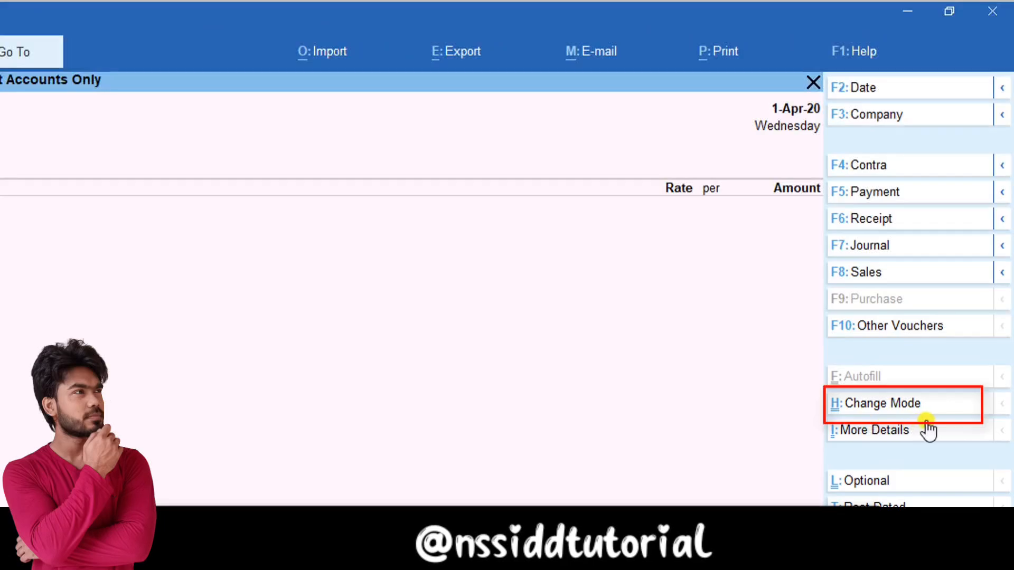
Step: Switch the empty purchase voucher to As Voucher mode and back to Accounting Invoice mode
{"action": "left_click", "coordinate": [912, 410]}
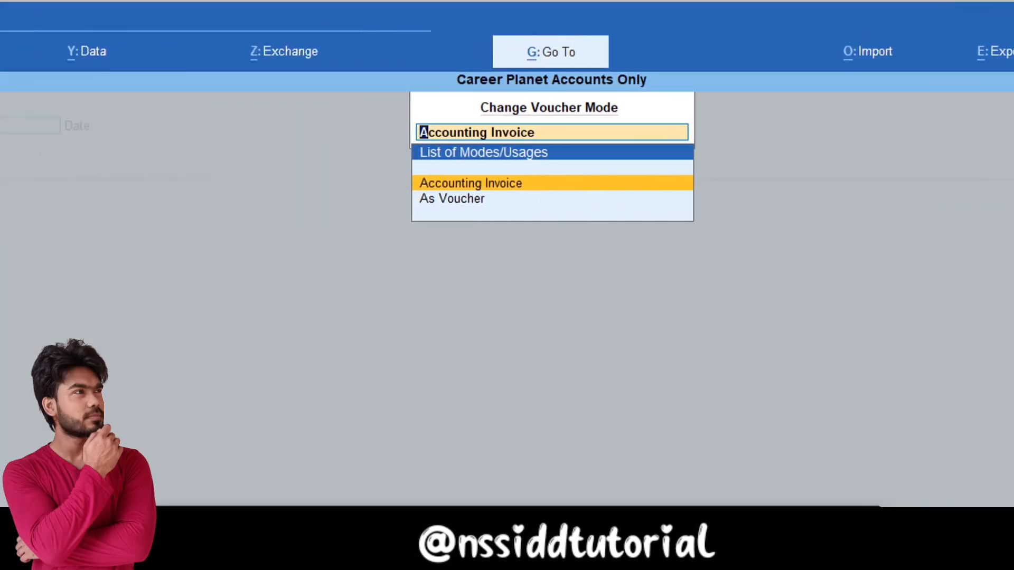
{"action": "left_click", "coordinate": [461, 201]}
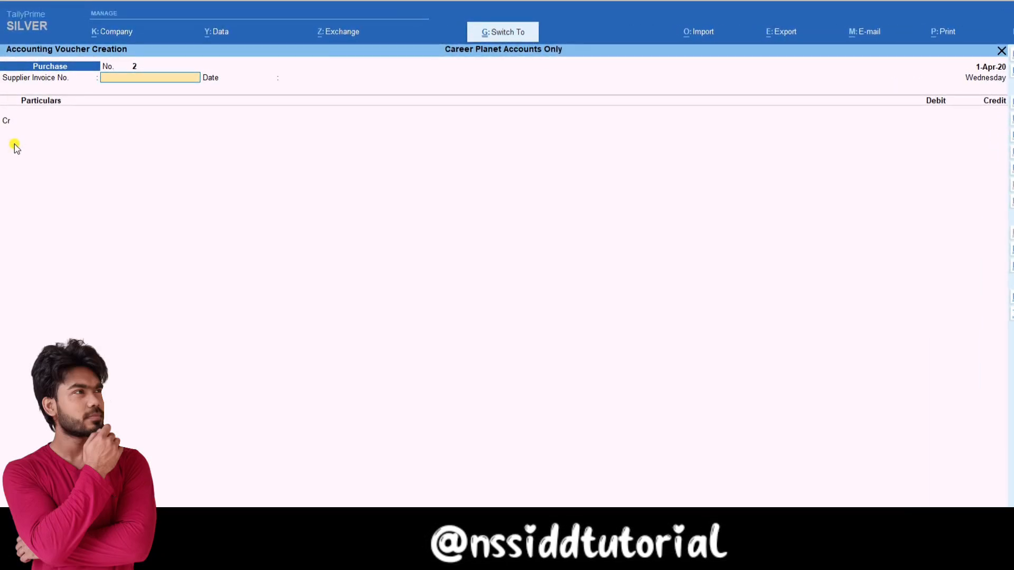
{"action": "key", "text": "ctrl+h"}
{"action": "key", "text": "Up"}
{"action": "key", "text": "Return"}
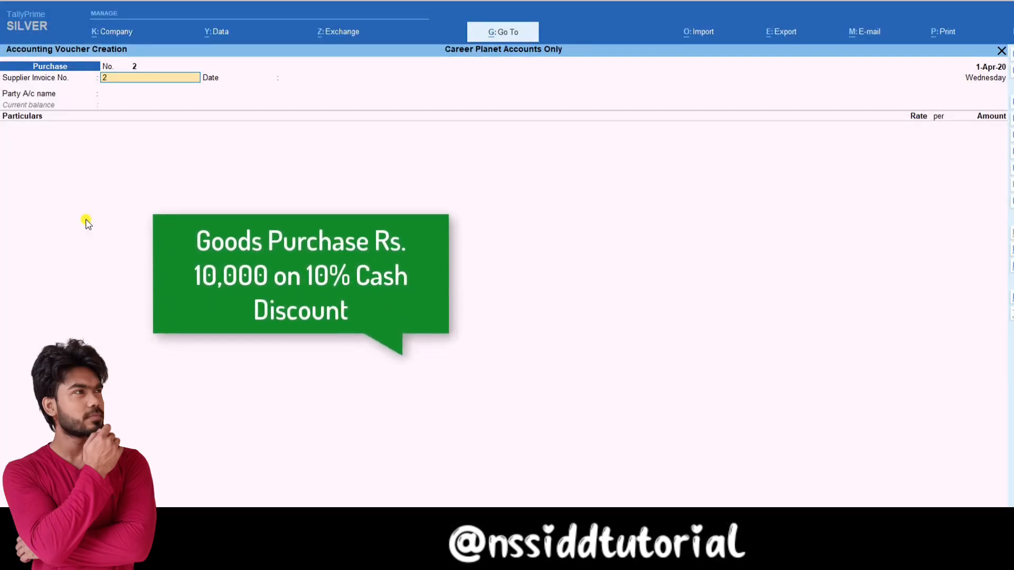
Step: Enter supplier invoice number 2 dated 1-Apr-20 and choose Cash as the purchase voucher's party account
{"action": "key", "text": "Return"}
{"action": "key", "text": "Return"}
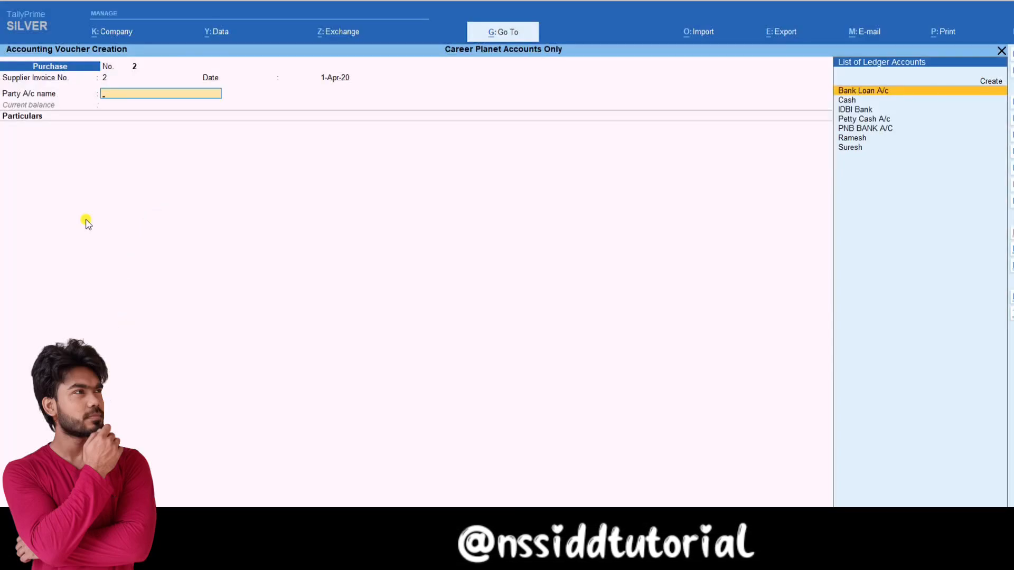
{"action": "key", "text": "Down"}
{"action": "key", "text": "Return"}
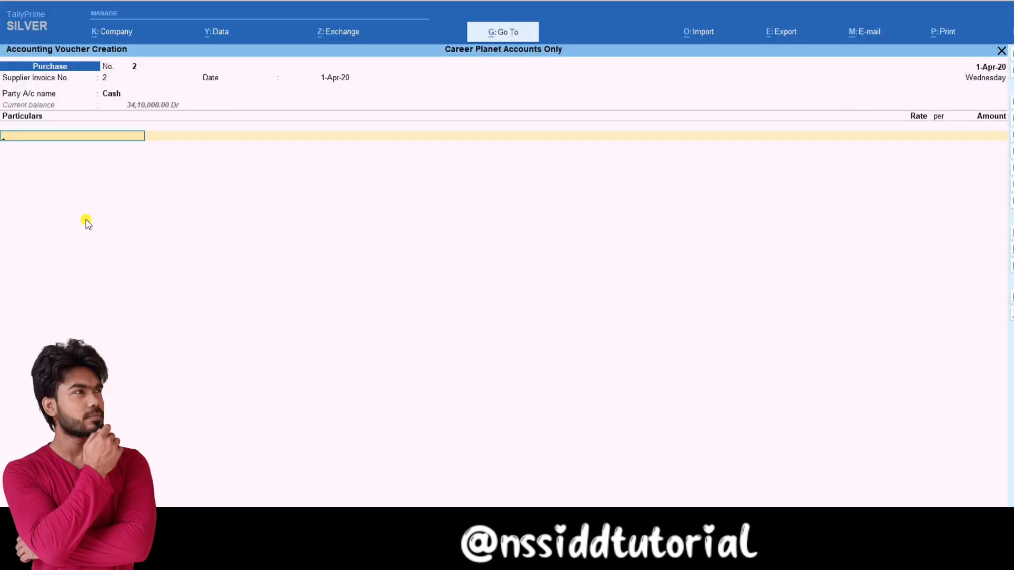
Step: Add a Purchase ledger line with an amount of 10,000
{"action": "type", "text": "P"}
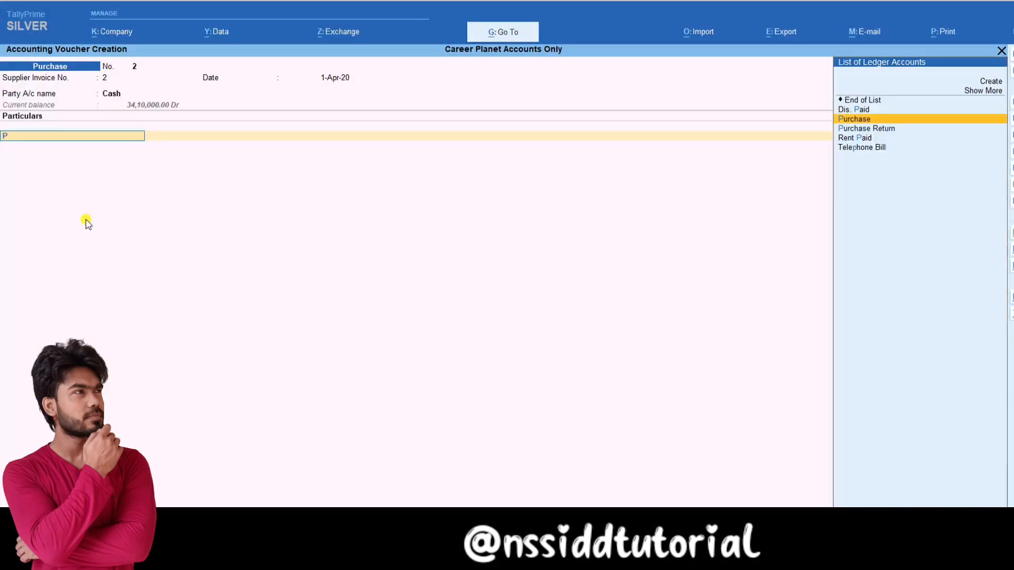
{"action": "key", "text": "Return"}
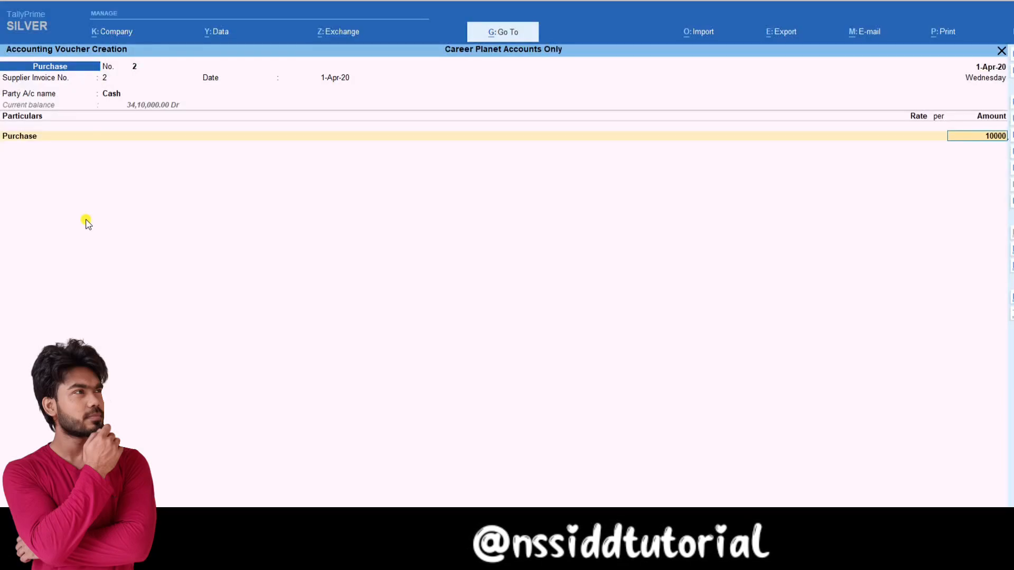
{"action": "key", "text": "Return"}
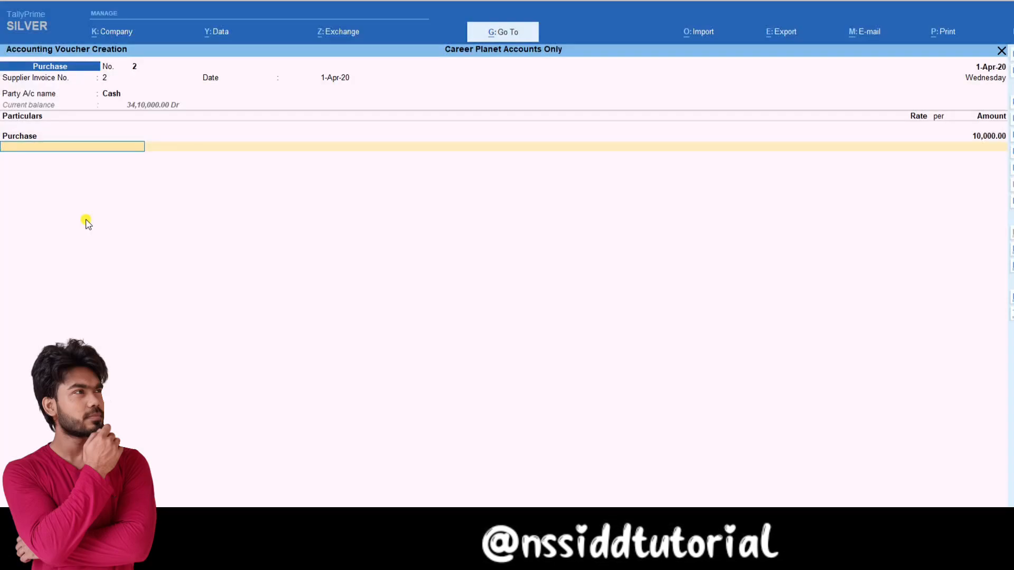
Step: Add a Dis. Rec. ledger line with an amount of 1,000 below the Purchase line
{"action": "type", "text": "D"}
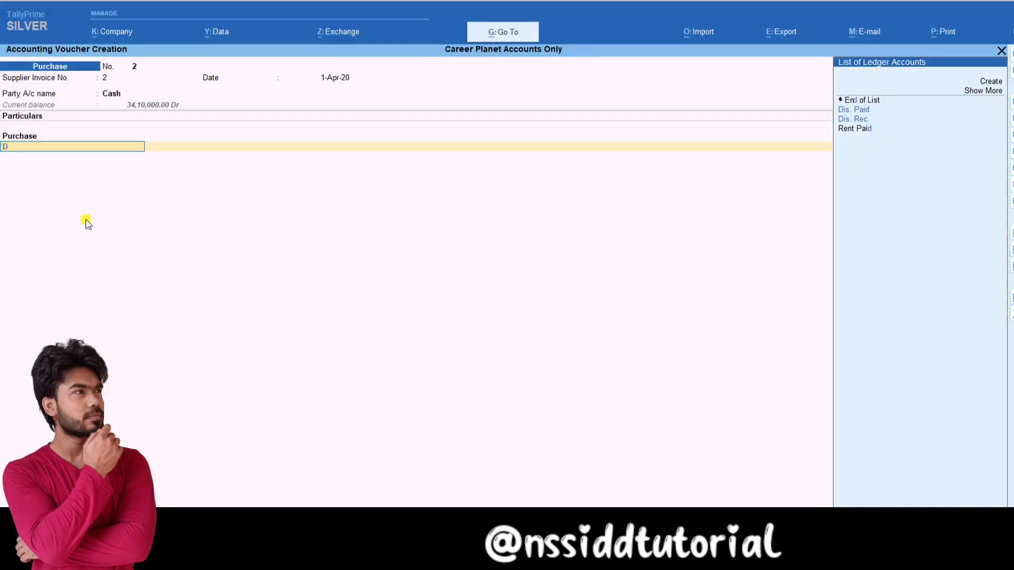
{"action": "key", "text": "Down"}
{"action": "key", "text": "Down"}
{"action": "key", "text": "Return"}
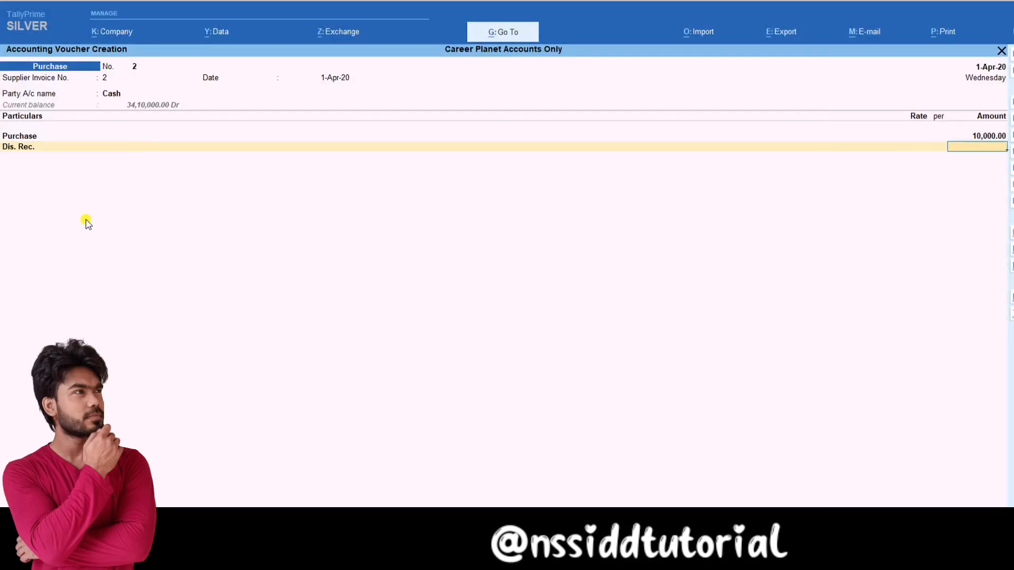
{"action": "type", "text": "1000"}
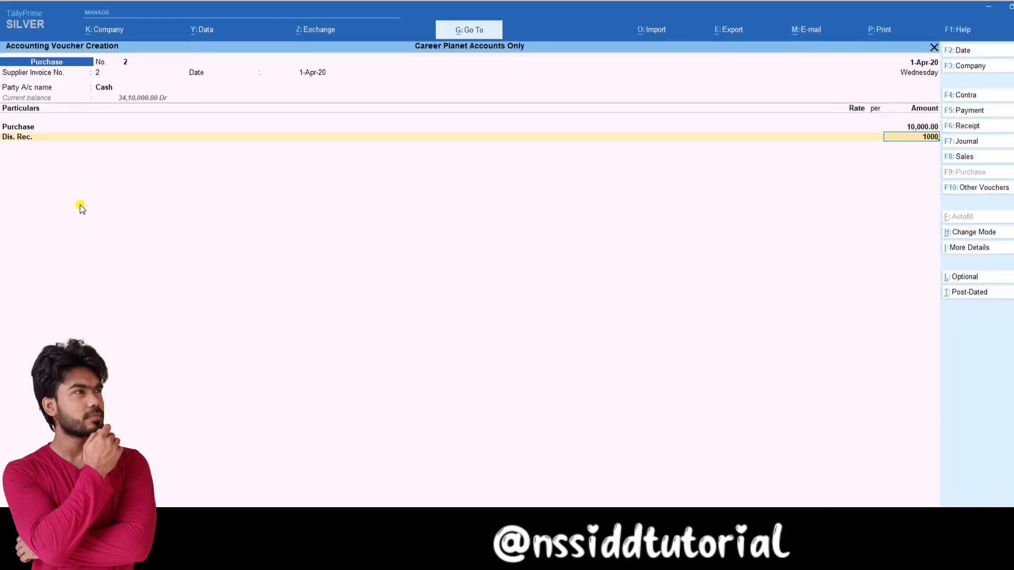
{"action": "key", "text": "Return"}
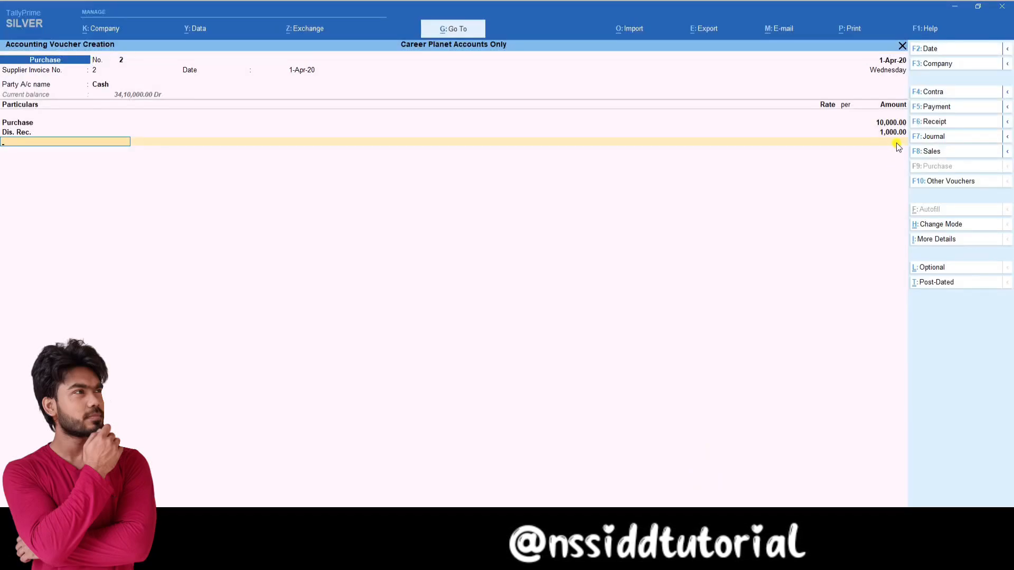
Step: Set the rate of the Dis. Rec. line to -10% so the discount is deducted
{"action": "key", "text": "BackSpace"}
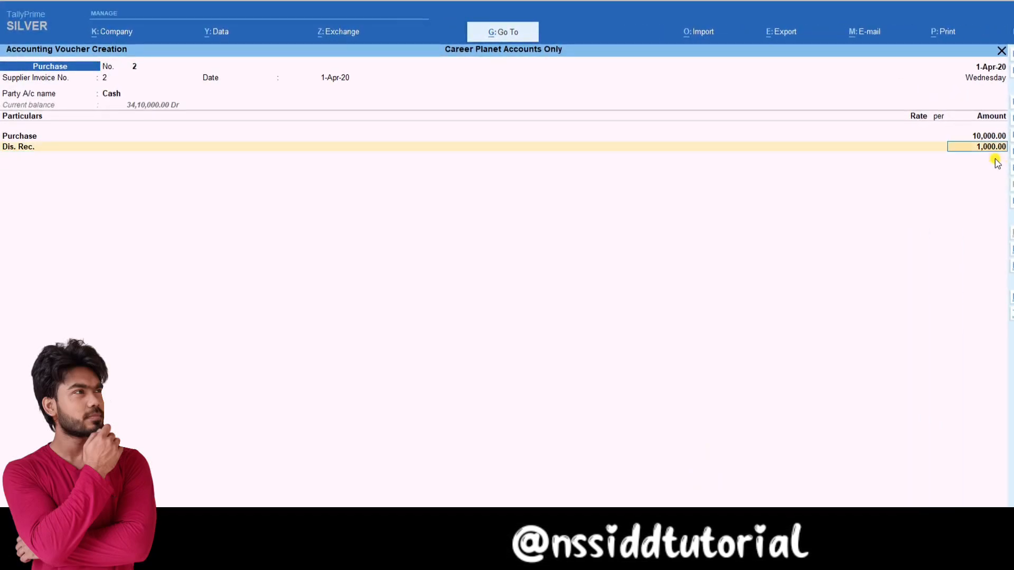
{"action": "key", "text": "BackSpace"}
{"action": "type", "text": "-10"}
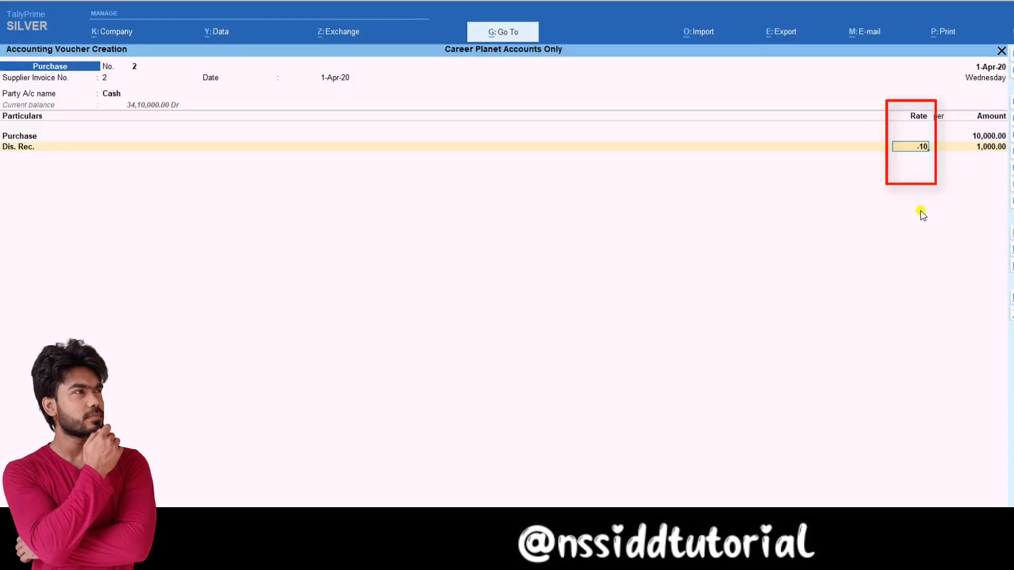
{"action": "key", "text": "Return"}
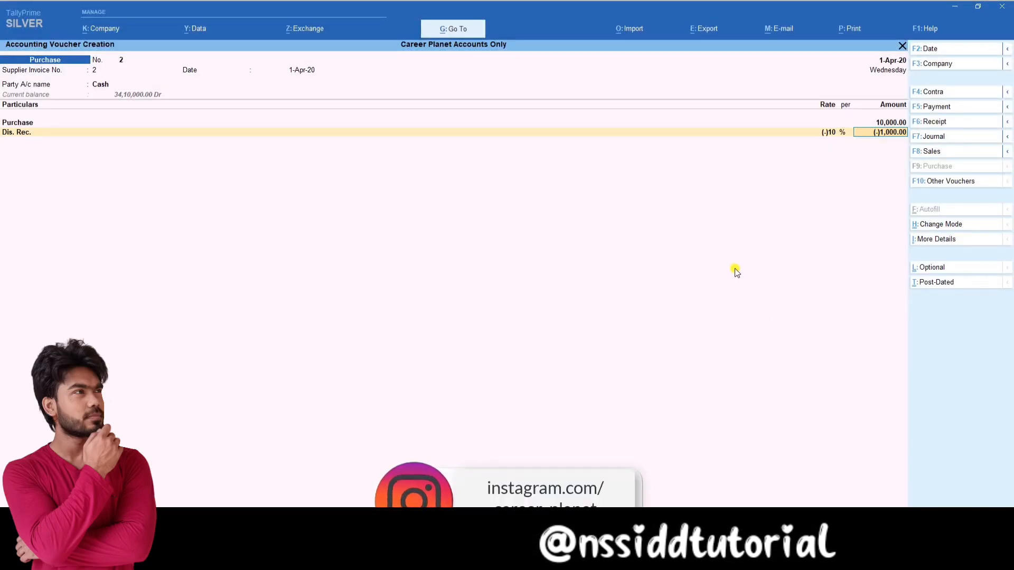
Step: Review the purchase's debit and credit entries in As Voucher mode, and return to Accounting Invoice mode
{"action": "left_click", "coordinate": [934, 228]}
{"action": "left_click", "coordinate": [402, 109]}
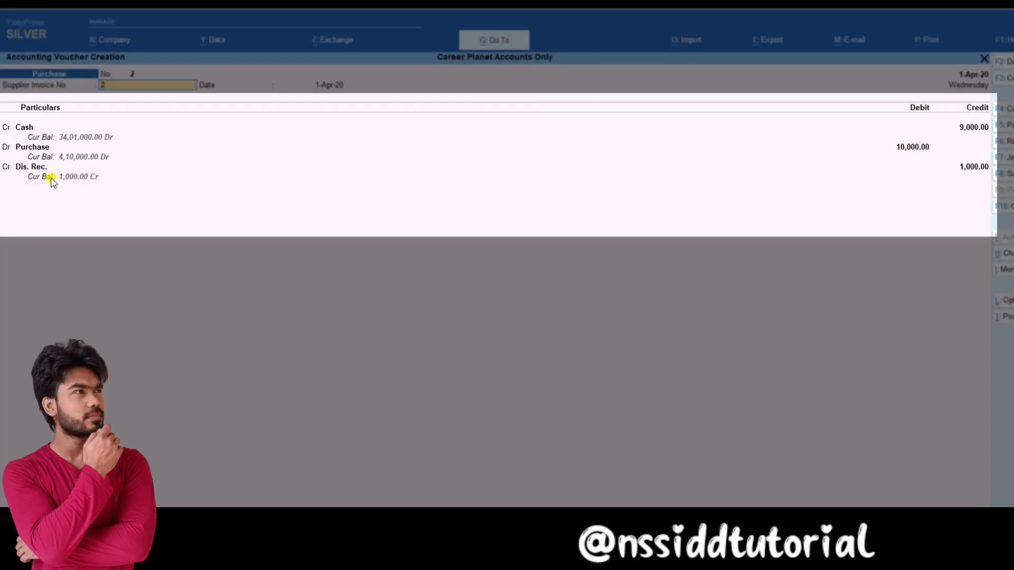
{"action": "type", "text": "2"}
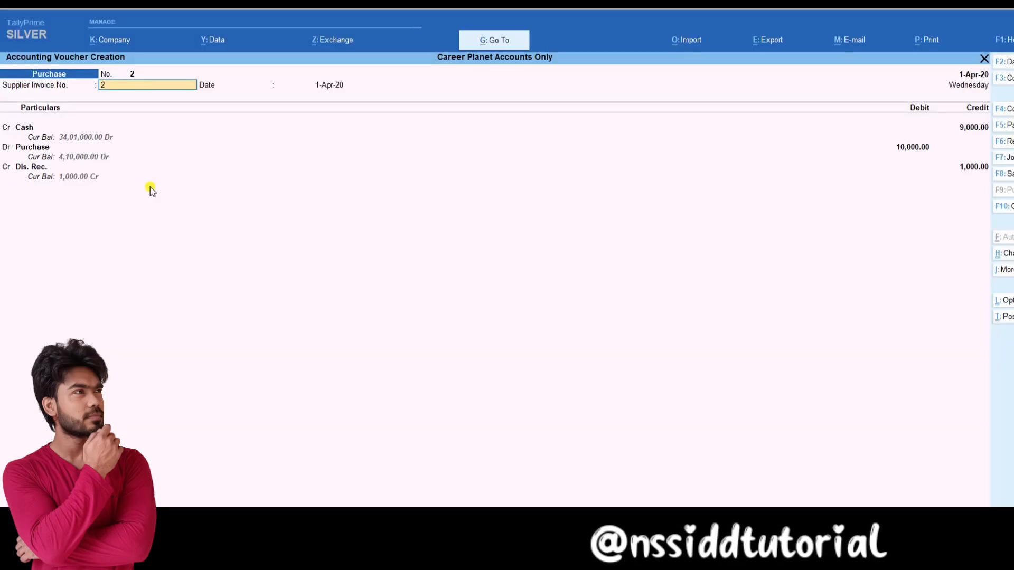
{"action": "key", "text": "ctrl+h"}
{"action": "left_click", "coordinate": [457, 128]}
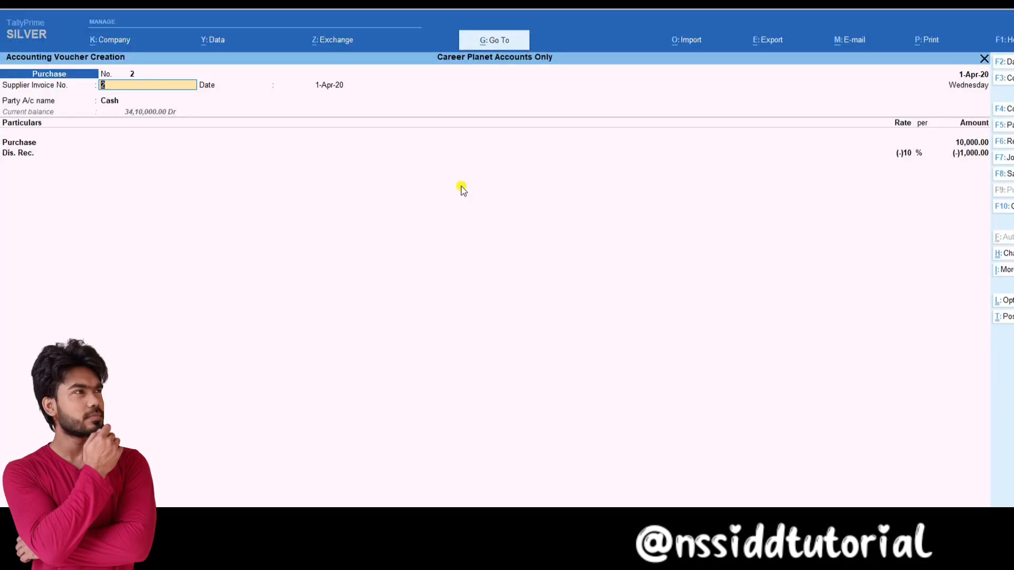
Step: Save the purchase voucher and open a new sales voucher
{"action": "key", "text": "ctrl"}
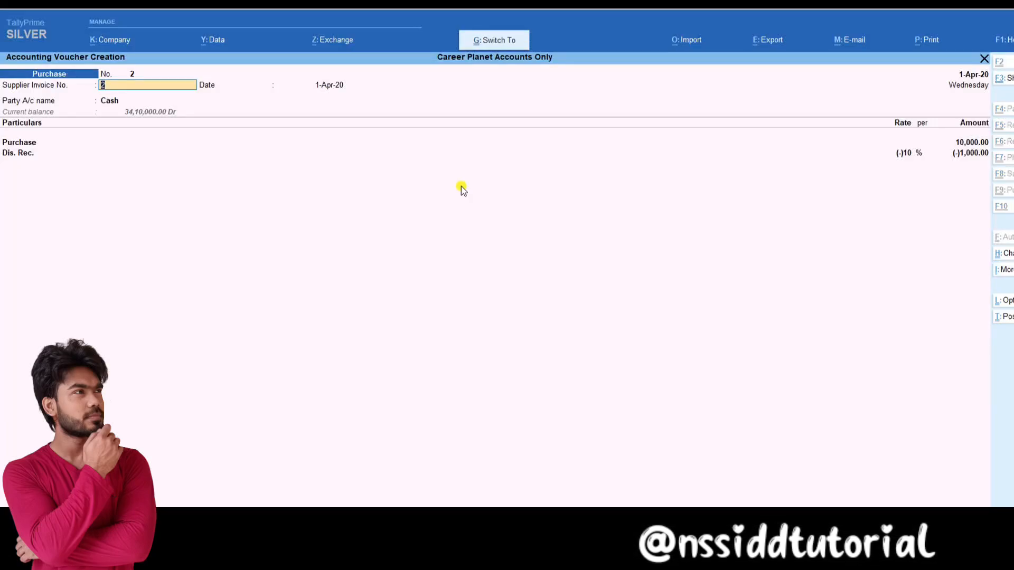
{"action": "key", "text": "ctrl+a"}
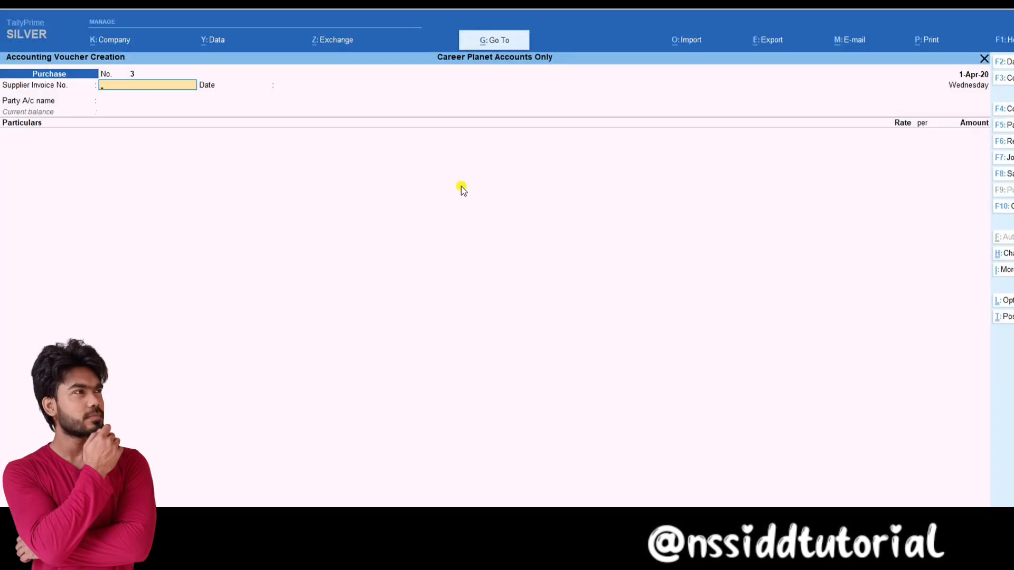
{"action": "key", "text": "F8"}
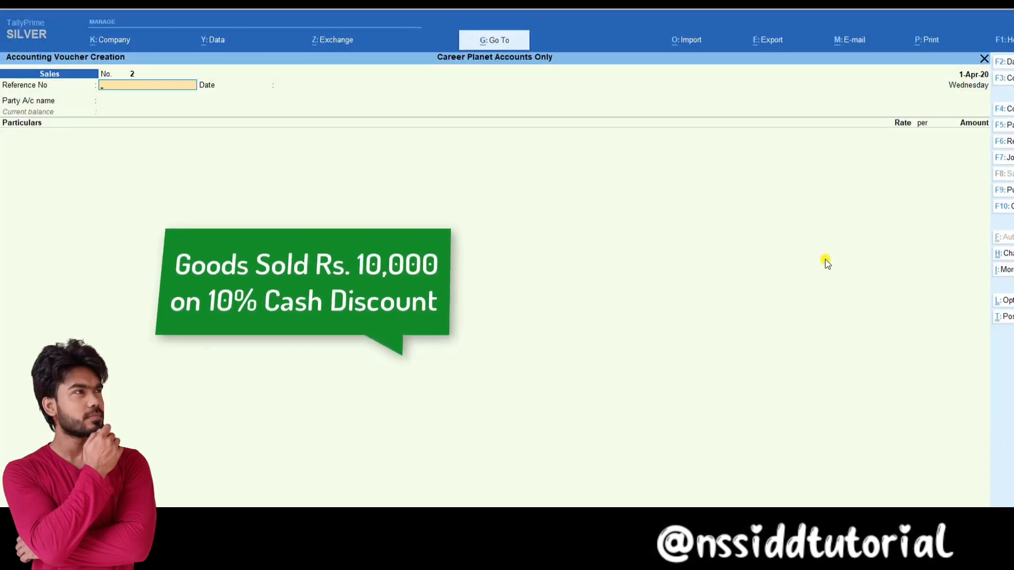
Step: Enter reference number 2 dated 1-Apr-20 and choose Cash as the sales voucher's party account
{"action": "type", "text": "2"}
{"action": "key", "text": "Return"}
{"action": "key", "text": "Return"}
{"action": "key", "text": "Return"}
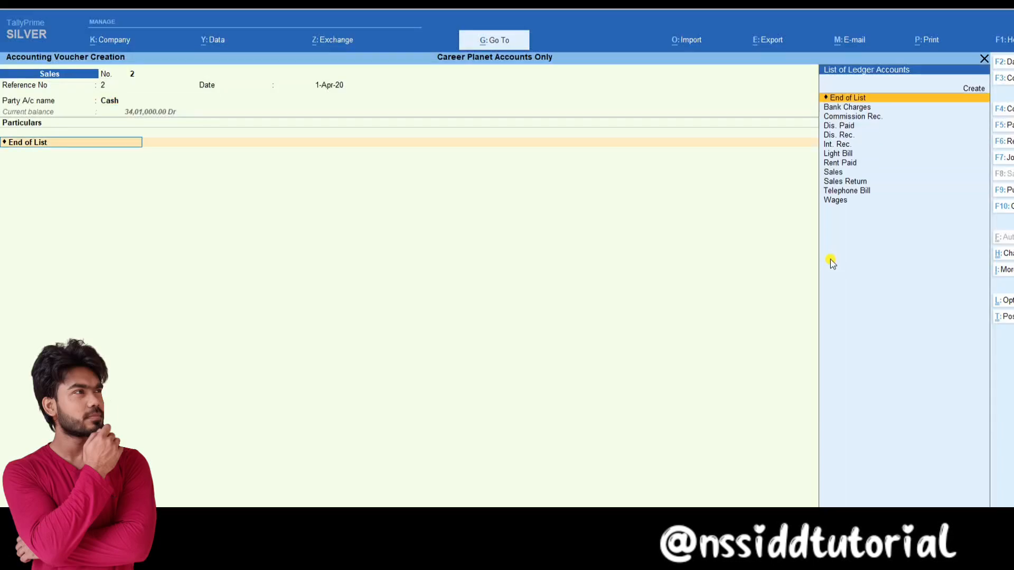
Step: Add a Sales ledger line with an amount of 10,000
{"action": "type", "text": "Sa"}
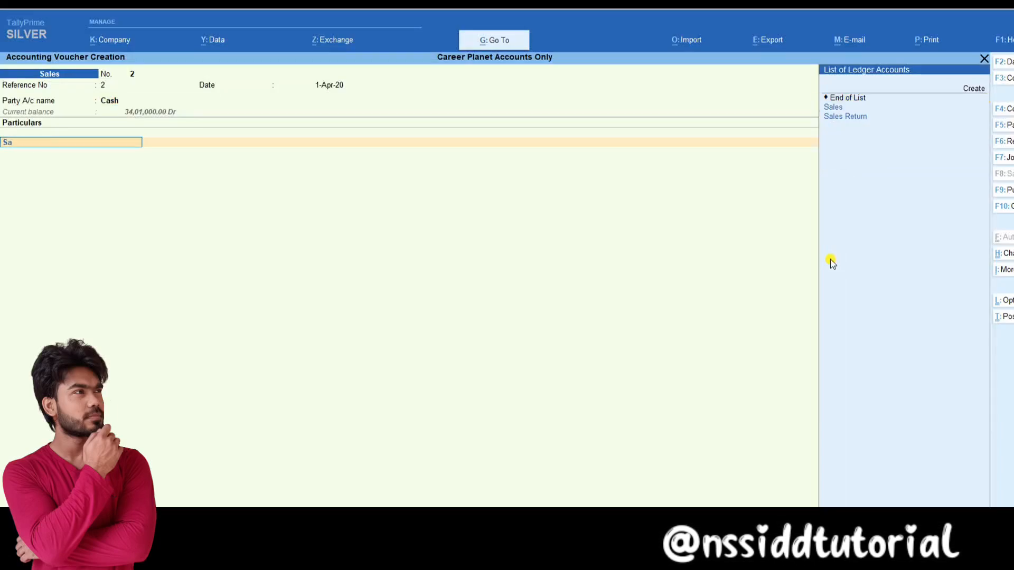
{"action": "key", "text": "Return"}
{"action": "type", "text": "1"}
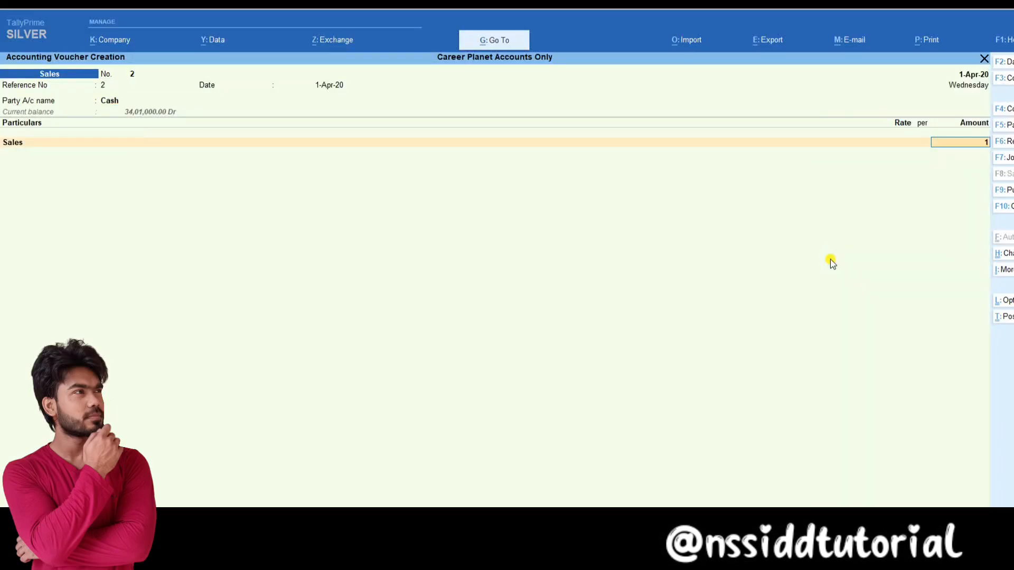
{"action": "type", "text": "0000"}
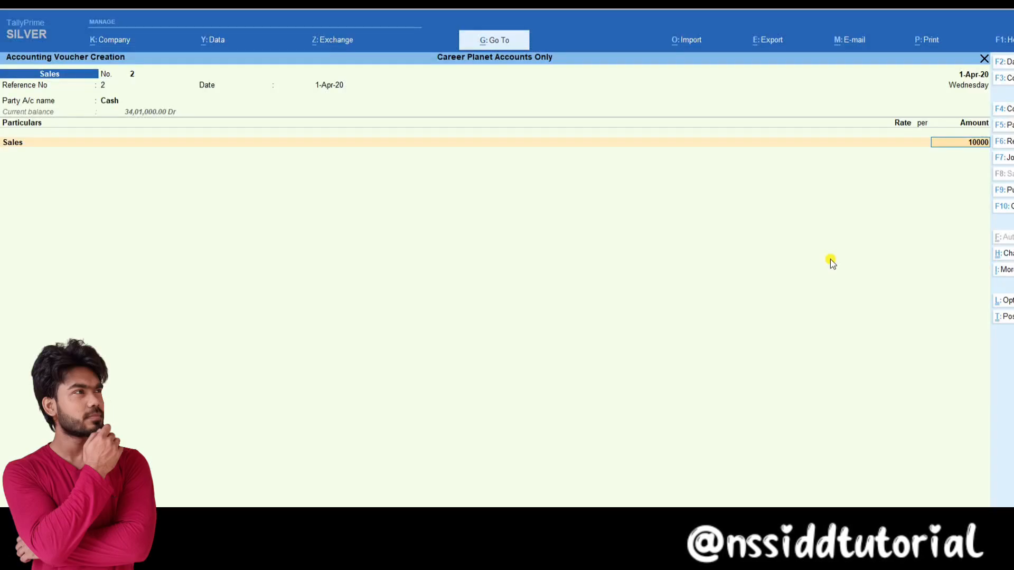
{"action": "key", "text": "Return"}
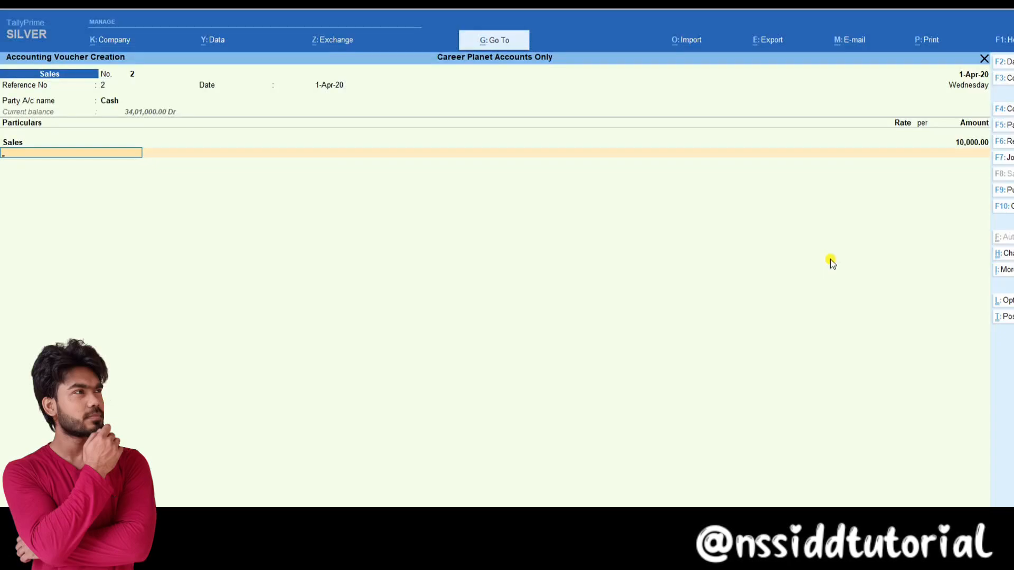
Step: Add a Dis. Paid line at a rate of -10% to the sales voucher and save the voucher
{"action": "type", "text": "D"}
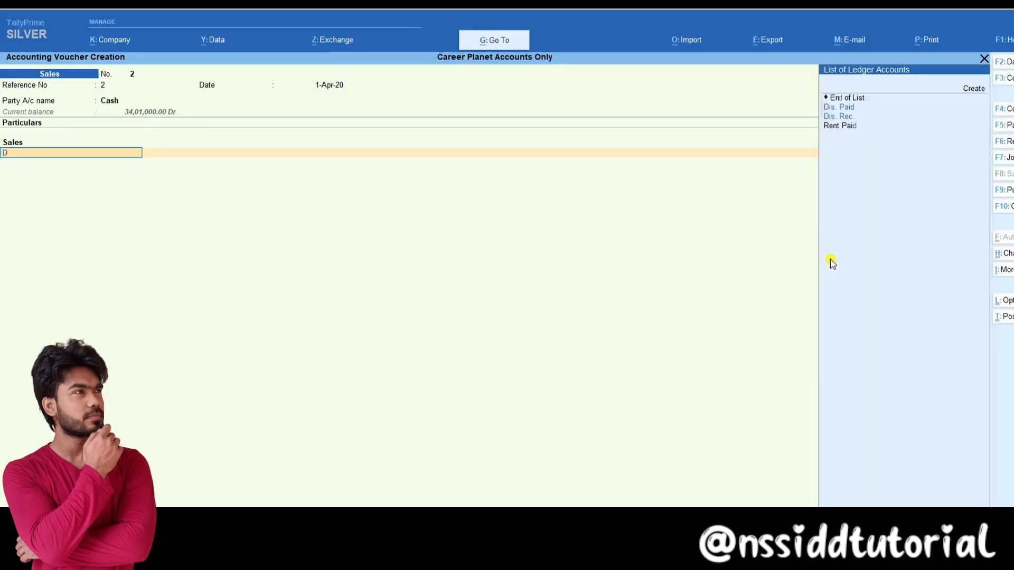
{"action": "key", "text": "Return"}
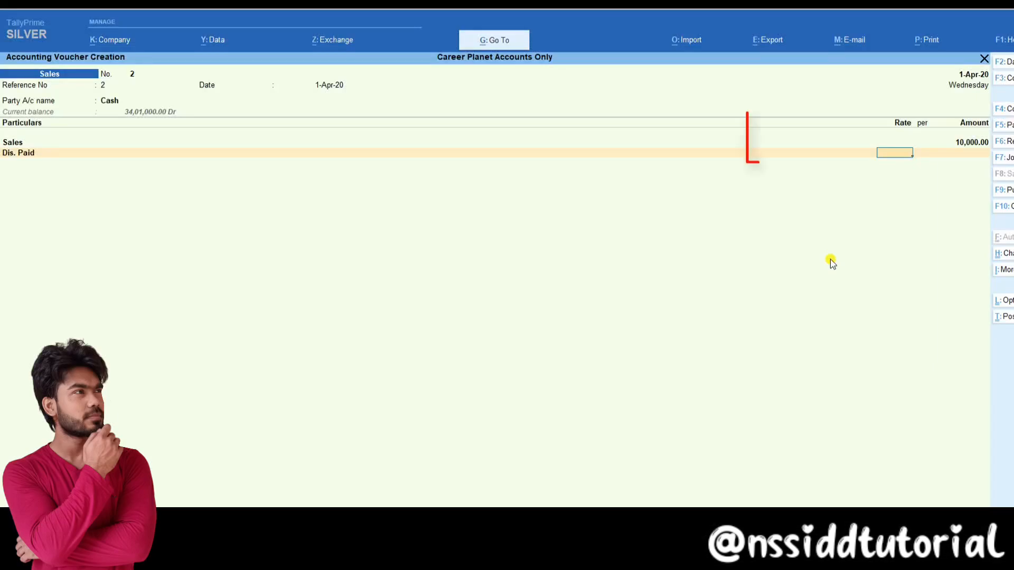
{"action": "type", "text": "-10"}
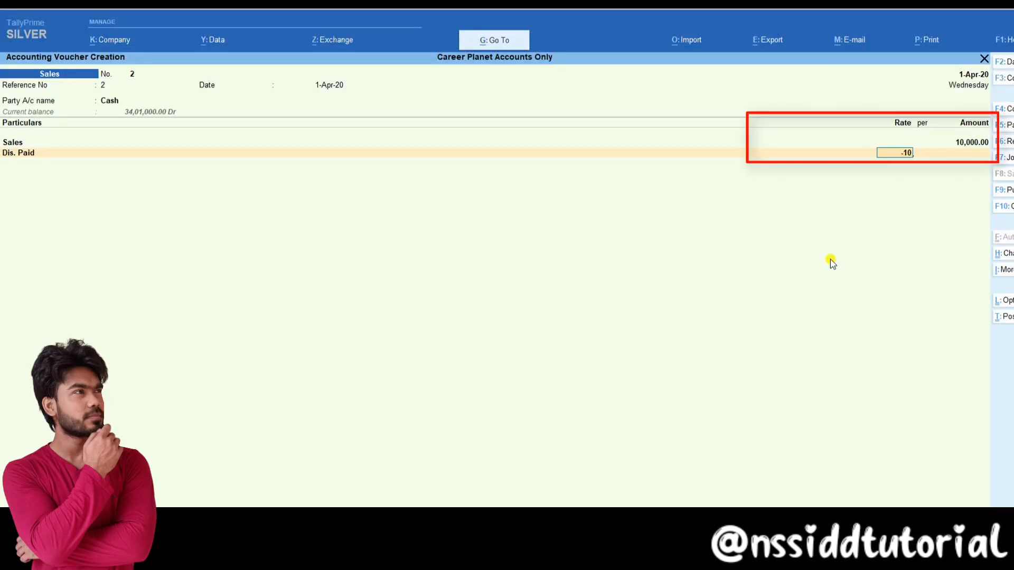
{"action": "key", "text": "Return"}
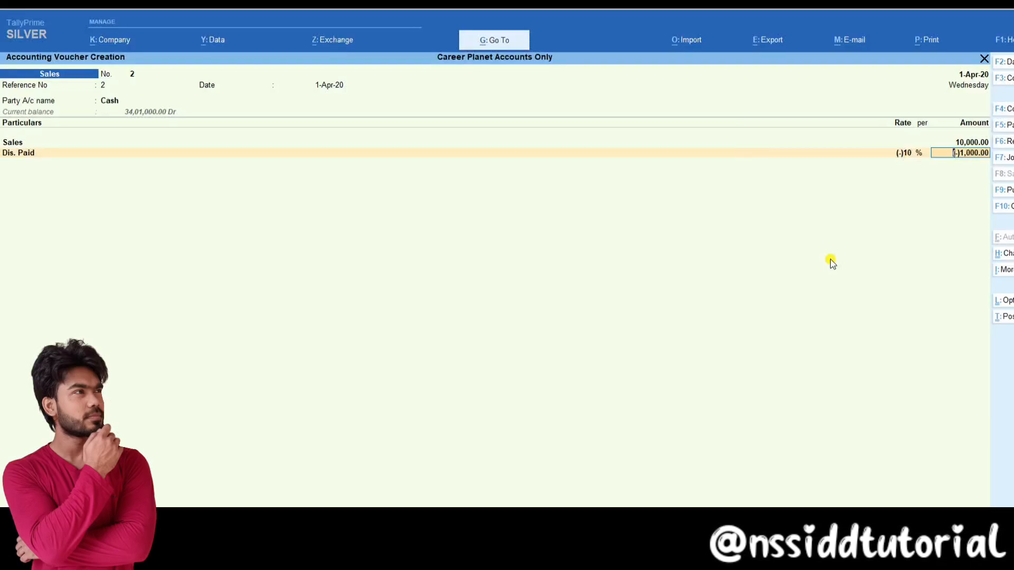
{"action": "key", "text": "Return"}
{"action": "key", "text": "Return"}
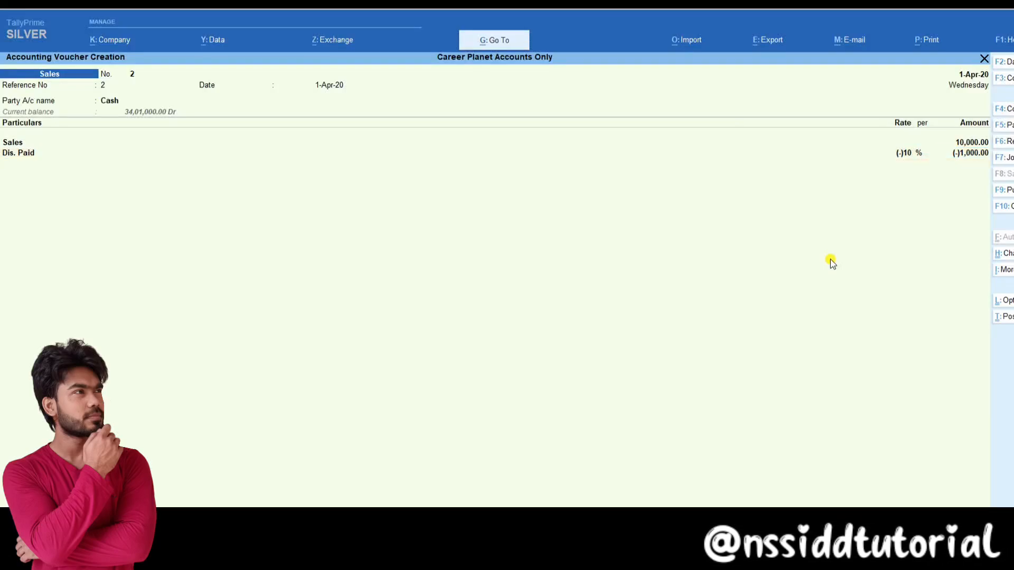
{"action": "key", "text": "Return"}
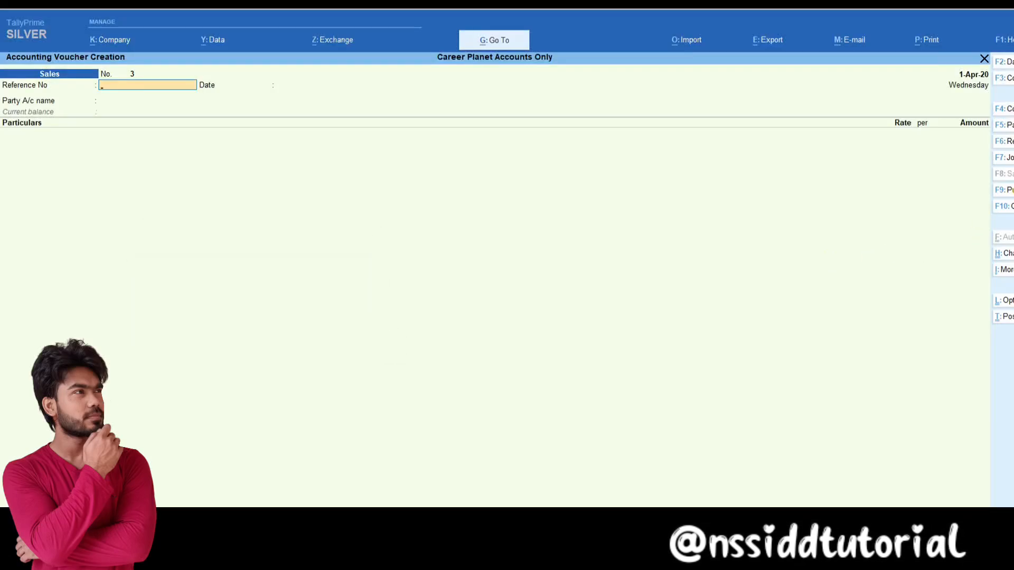
Step: Open a new purchase voucher with supplier invoice number 3 dated 1-Apr-20 and Cash as the party account
{"action": "left_click", "coordinate": [1002, 190]}
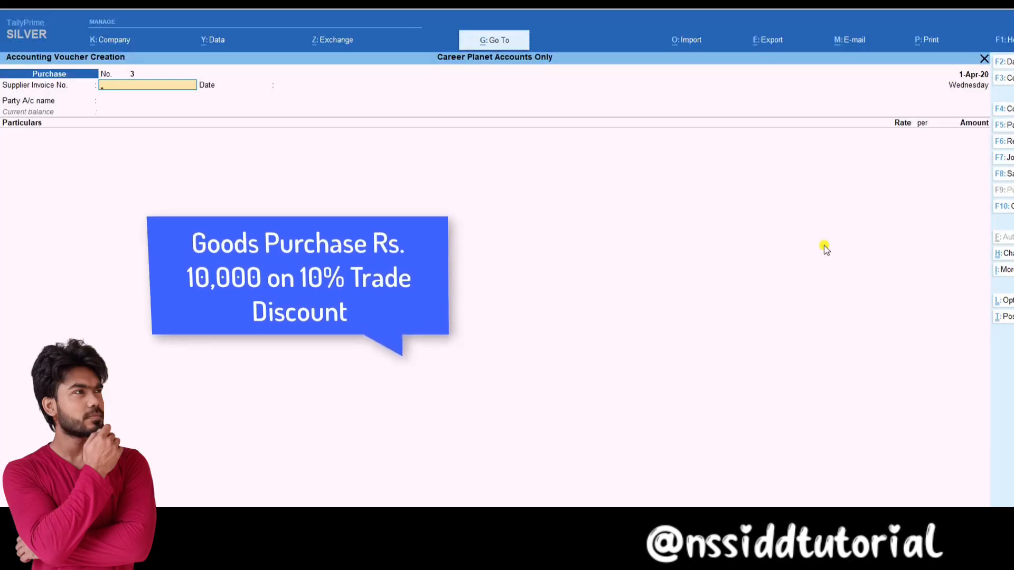
{"action": "type", "text": "3"}
{"action": "key", "text": "Return"}
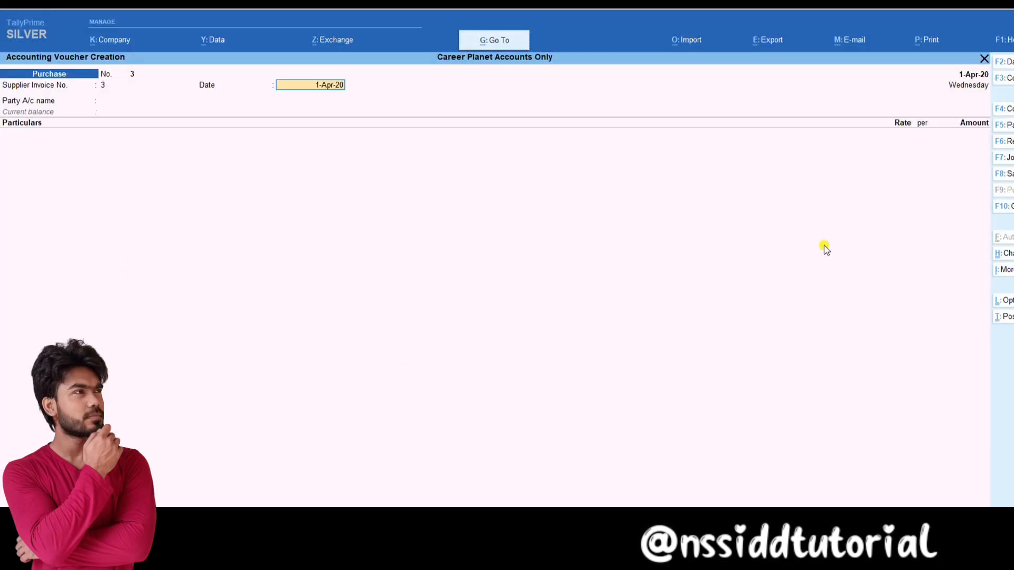
{"action": "key", "text": "Return"}
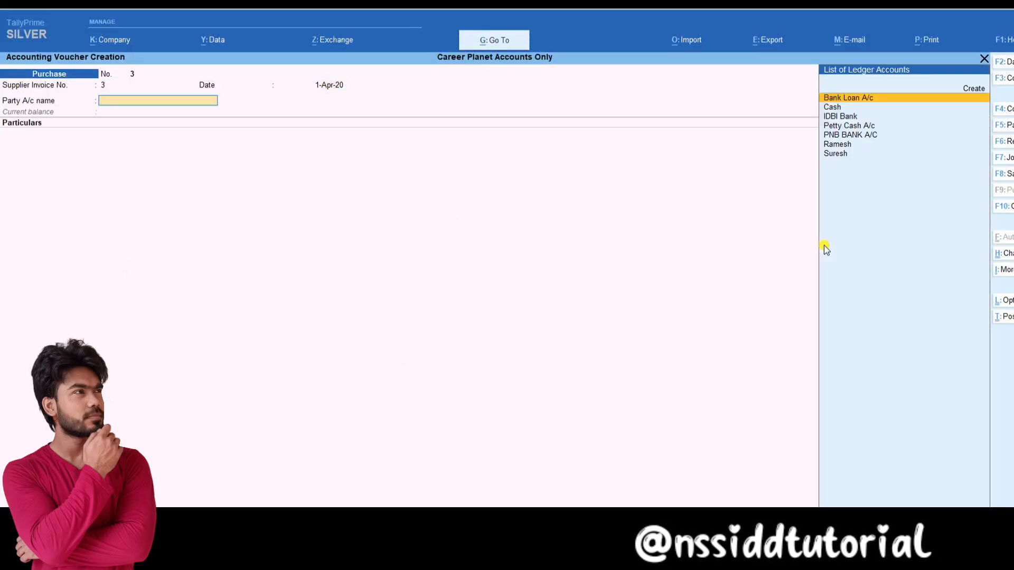
{"action": "key", "text": "Down"}
{"action": "key", "text": "Return"}
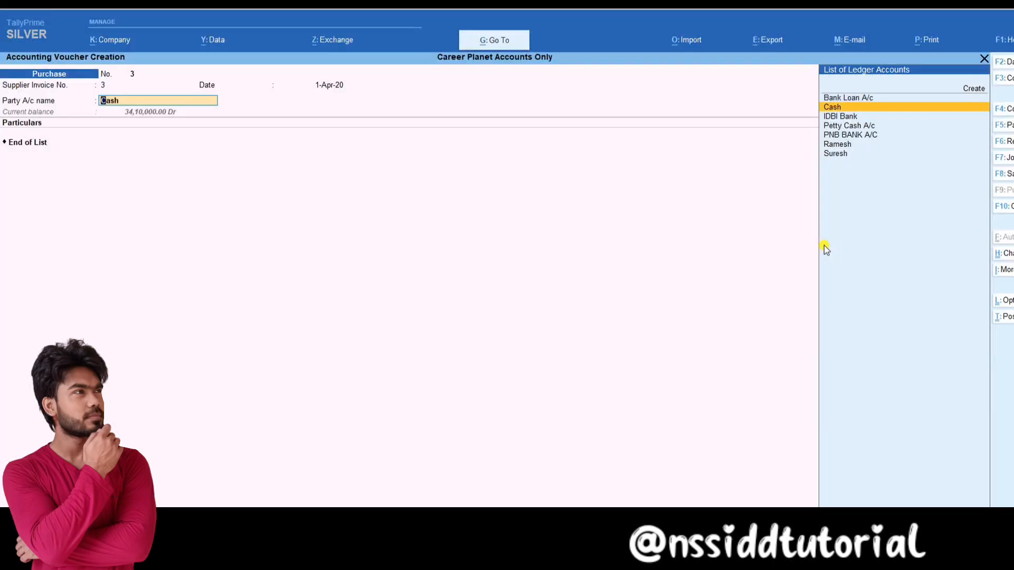
{"action": "key", "text": "Return"}
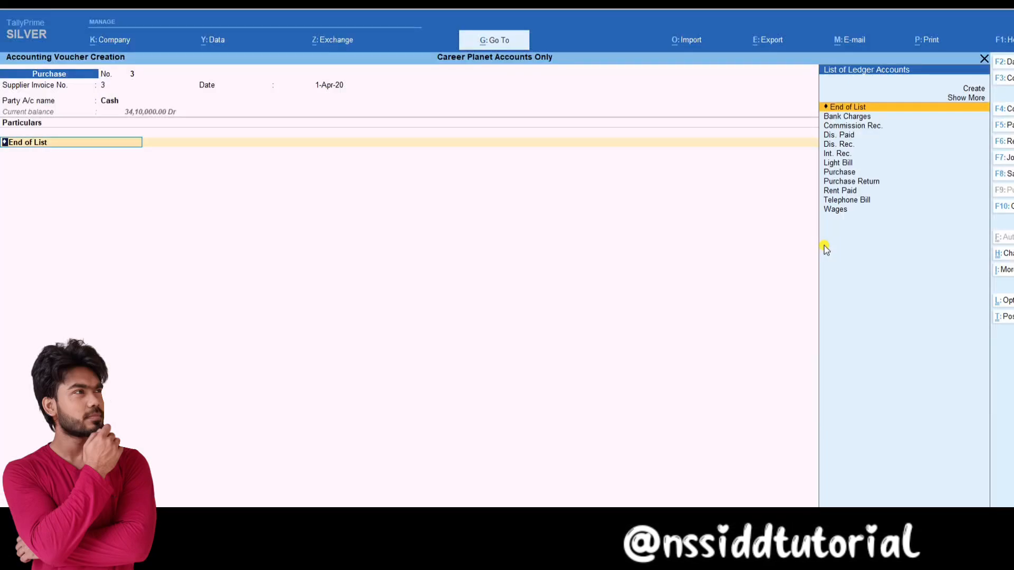
Step: Add a Purchase ledger line with an amount of 9,000 and save the cash purchase voucher
{"action": "type", "text": "P"}
{"action": "key", "text": "Down"}
{"action": "key", "text": "Return"}
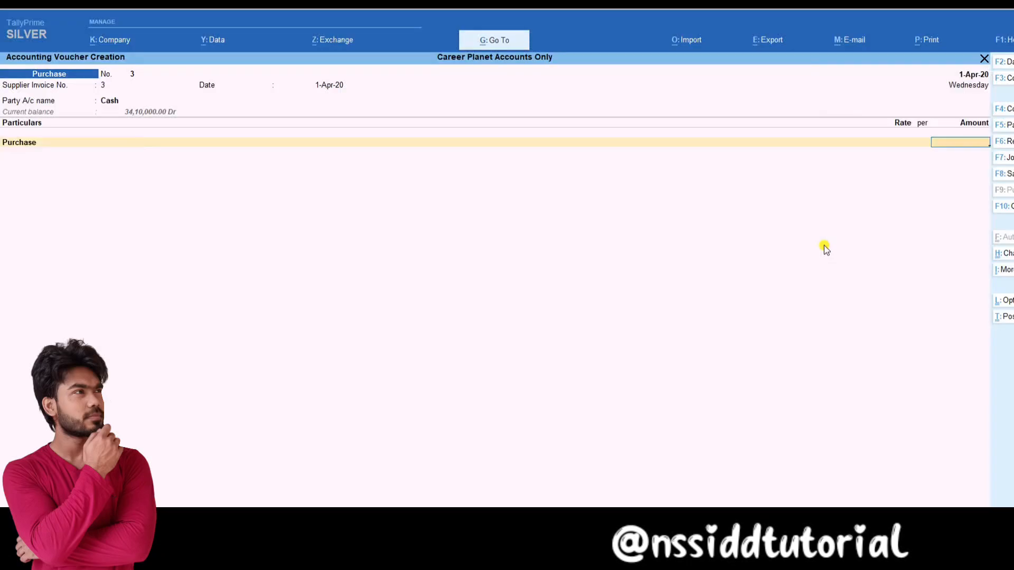
{"action": "type", "text": "9000"}
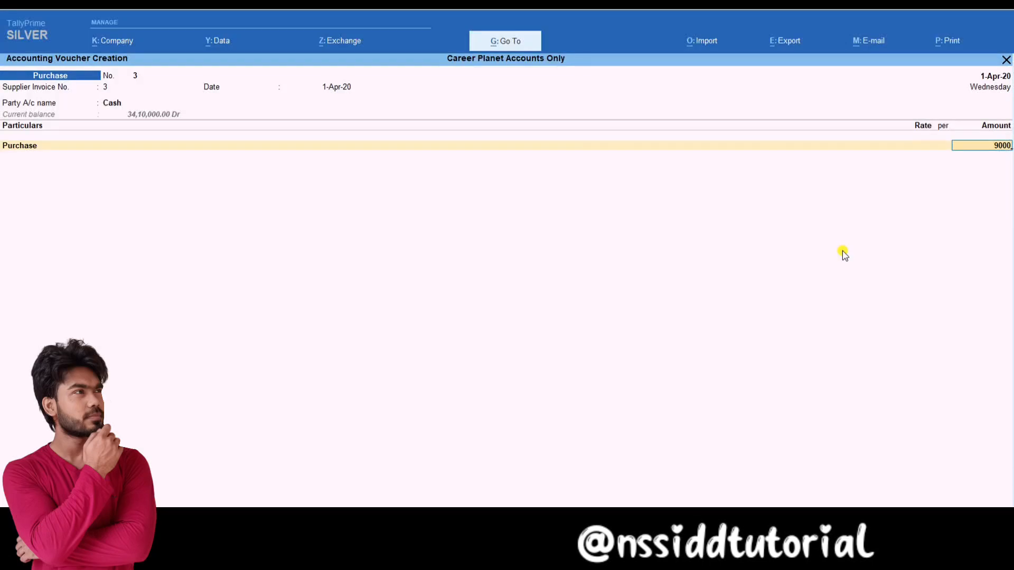
{"action": "key", "text": "Return"}
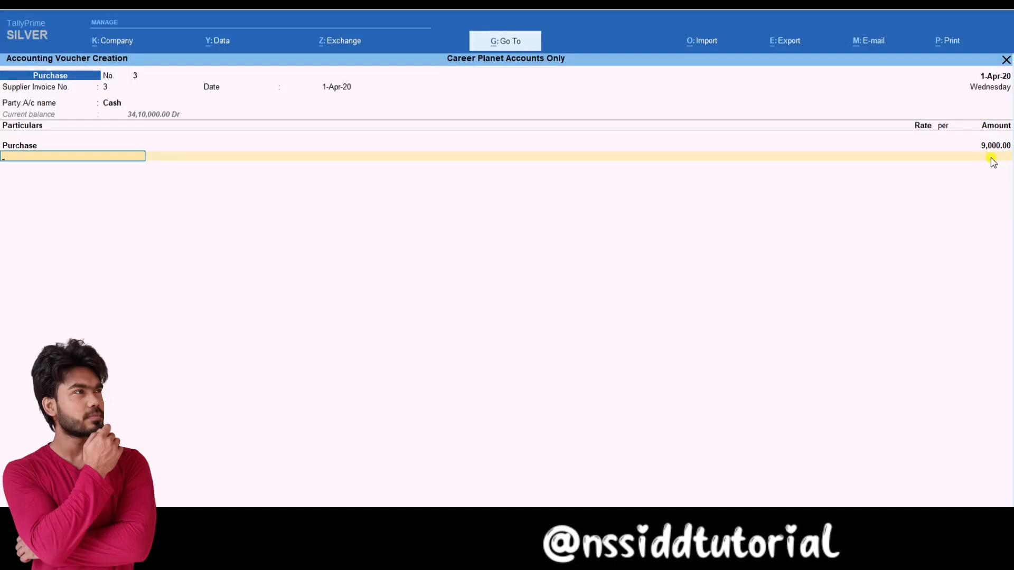
{"action": "key", "text": "Return"}
{"action": "key", "text": "Return"}
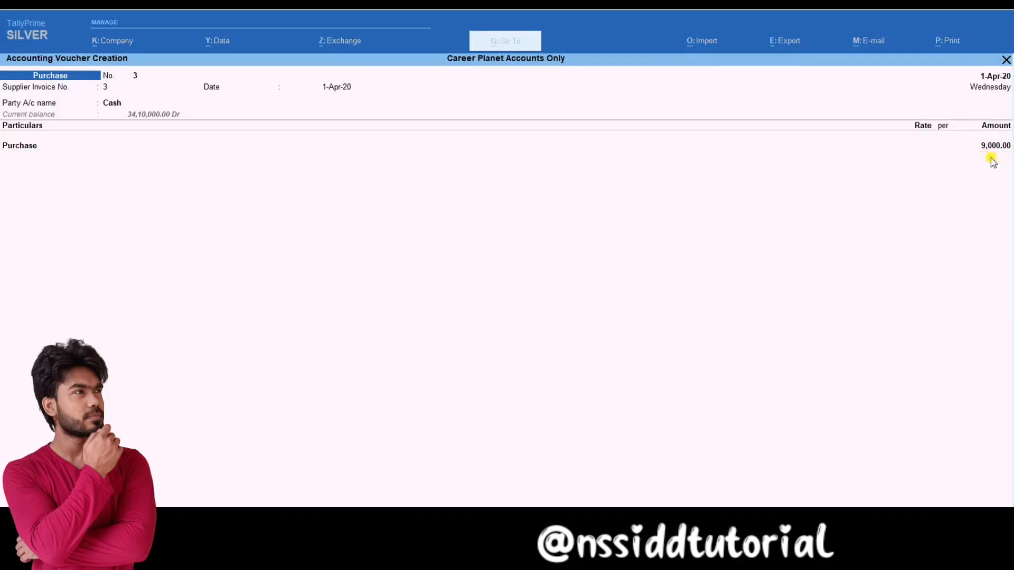
{"action": "key", "text": "Return"}
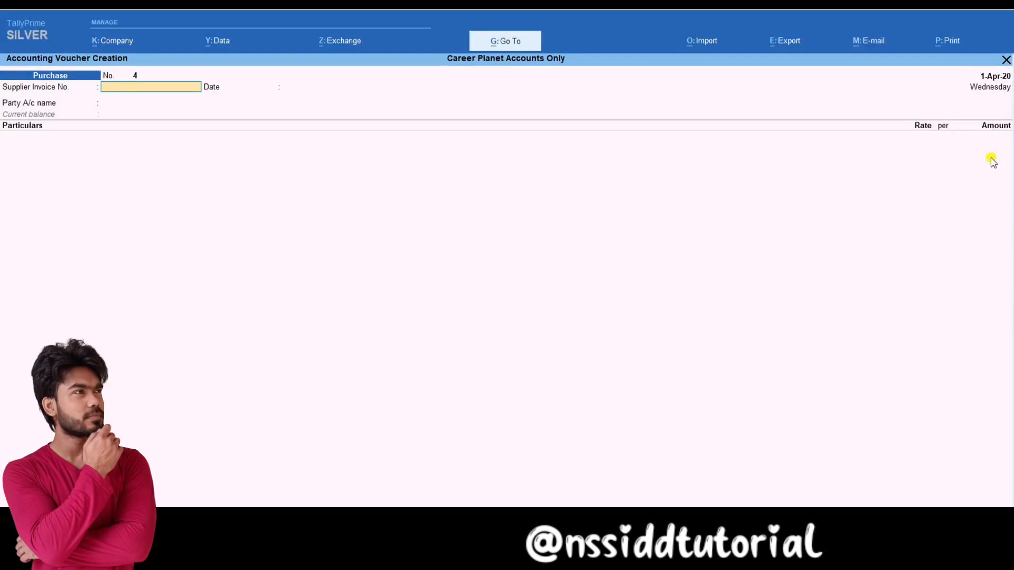
Step: Enter supplier invoice number 4 dated 1-Apr-20 and choose the supplier's ledger, last in the ledger list, as party account
{"action": "type", "text": "4"}
{"action": "key", "text": "Return"}
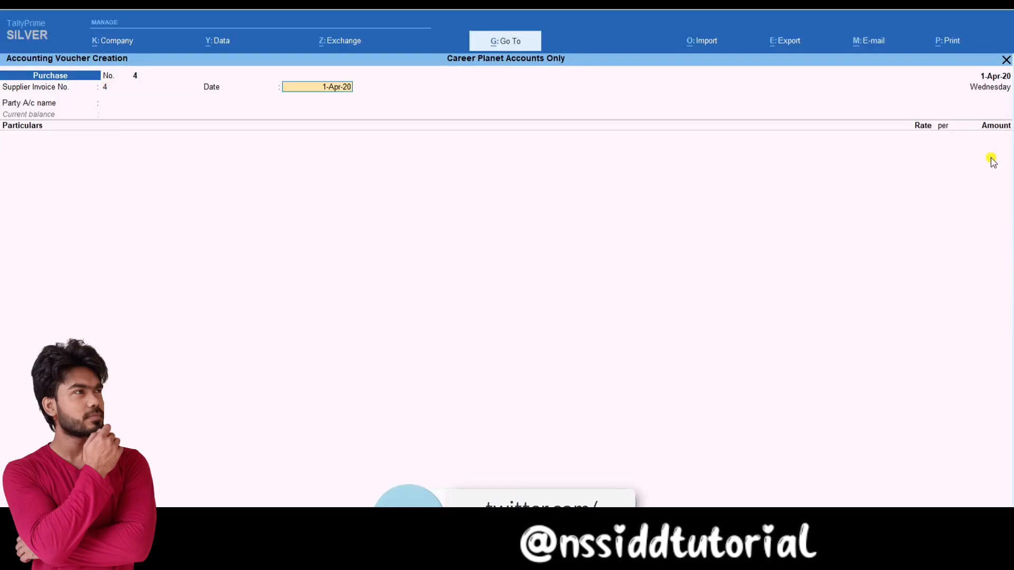
{"action": "key", "text": "Return"}
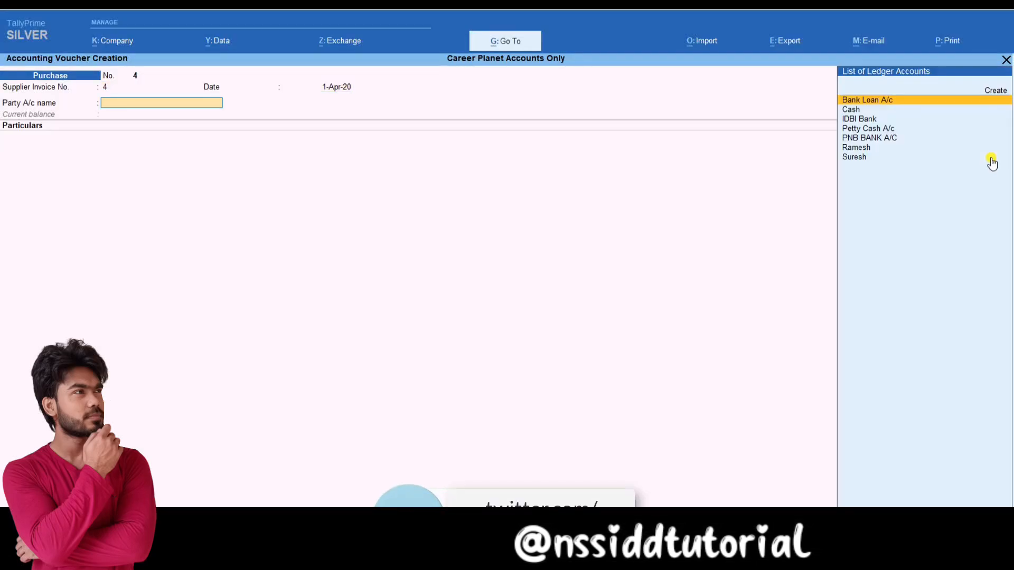
{"action": "key", "text": "Down"}
{"action": "key", "text": "Down"}
{"action": "key", "text": "Down"}
{"action": "key", "text": "Down"}
{"action": "key", "text": "Down"}
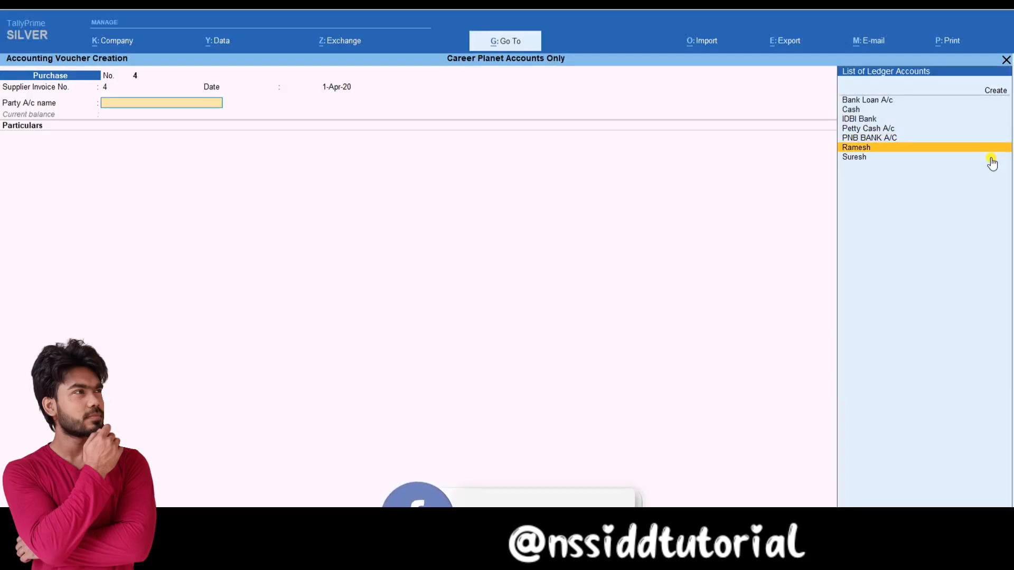
{"action": "key", "text": "Down"}
{"action": "key", "text": "Return"}
Step: Enter the Purchase ledger at 9,000 for the supplier's purchase on credit and save the voucher
{"action": "type", "text": "P"}
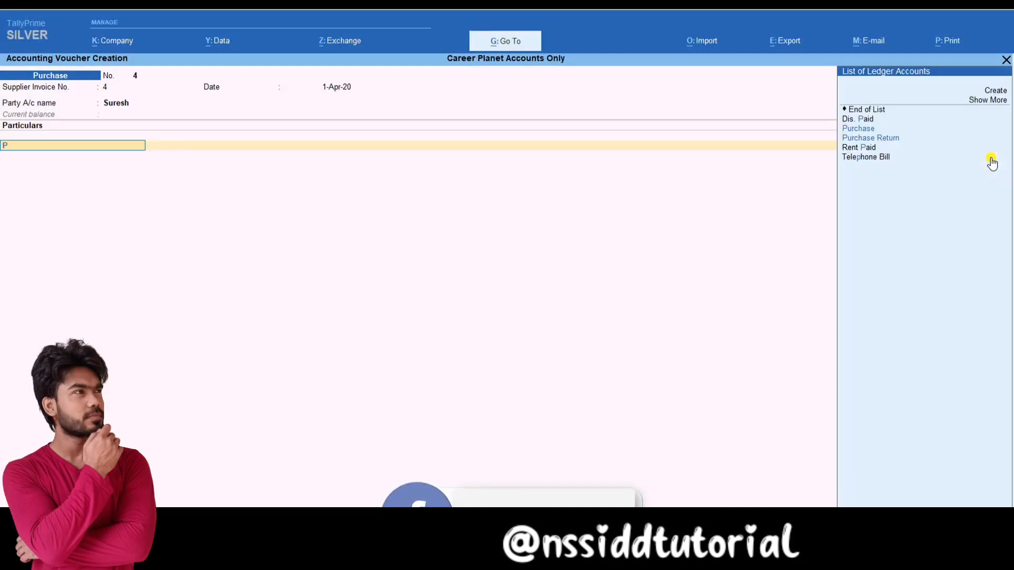
{"action": "key", "text": "Down"}
{"action": "key", "text": "Down"}
{"action": "key", "text": "Up"}
{"action": "key", "text": "Return"}
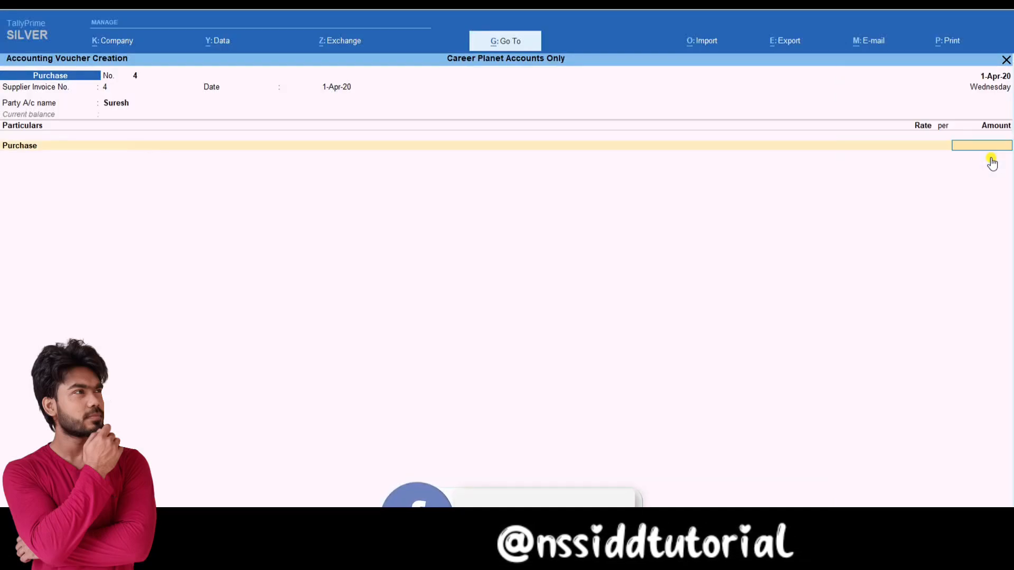
{"action": "type", "text": "1"}
{"action": "key", "text": "BackSpace"}
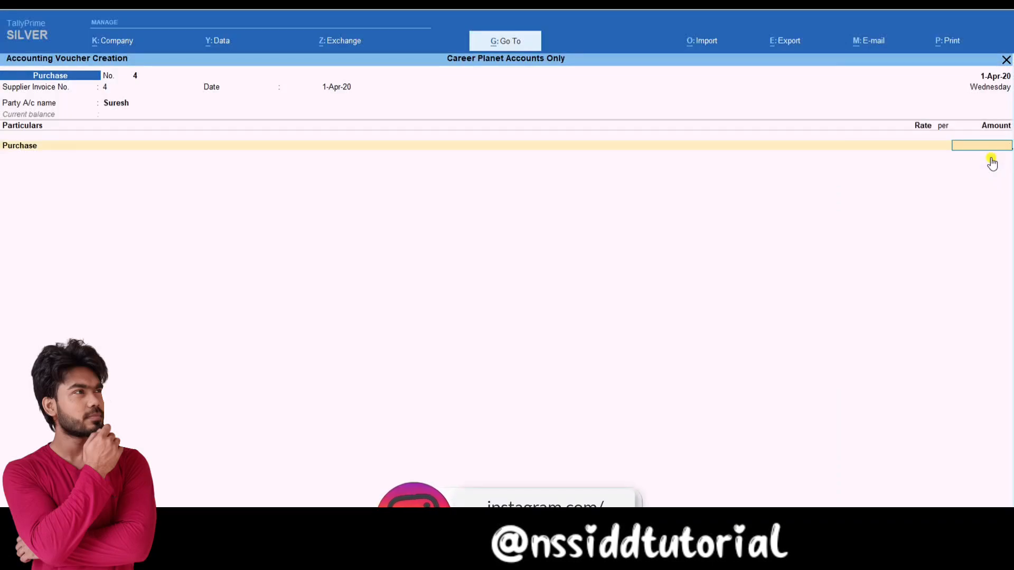
{"action": "type", "text": "9000"}
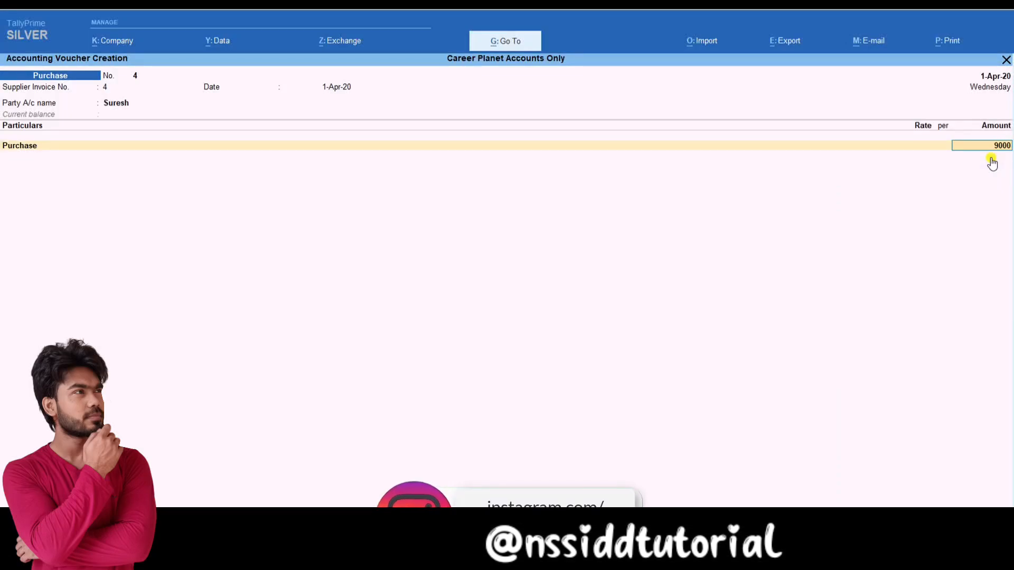
{"action": "key", "text": "Return"}
{"action": "key", "text": "Return"}
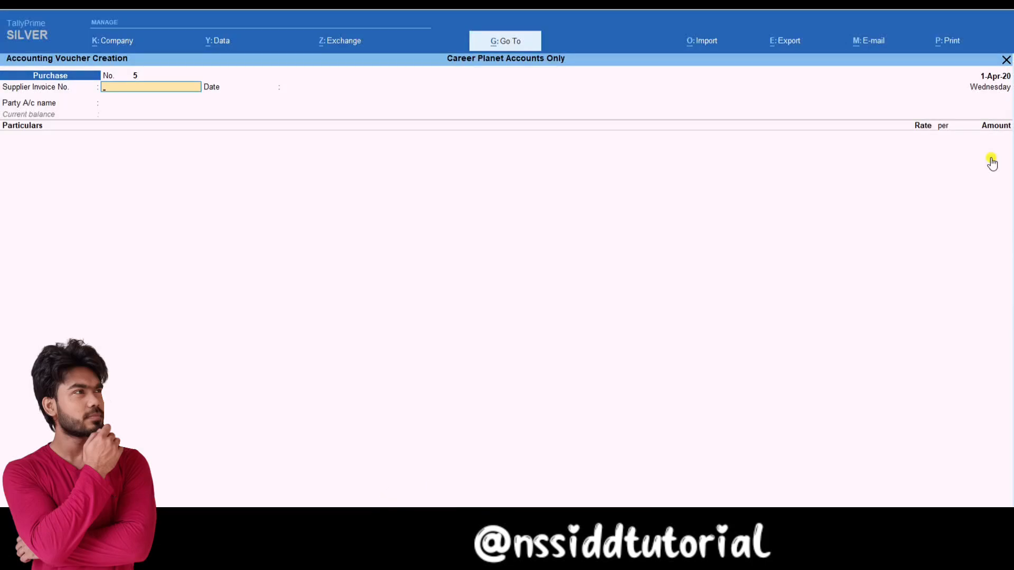
Step: Open a new sales voucher with reference number 3 dated 1-Apr-20 and Cash as the party account
{"action": "key", "text": "F8"}
{"action": "key", "text": "Return"}
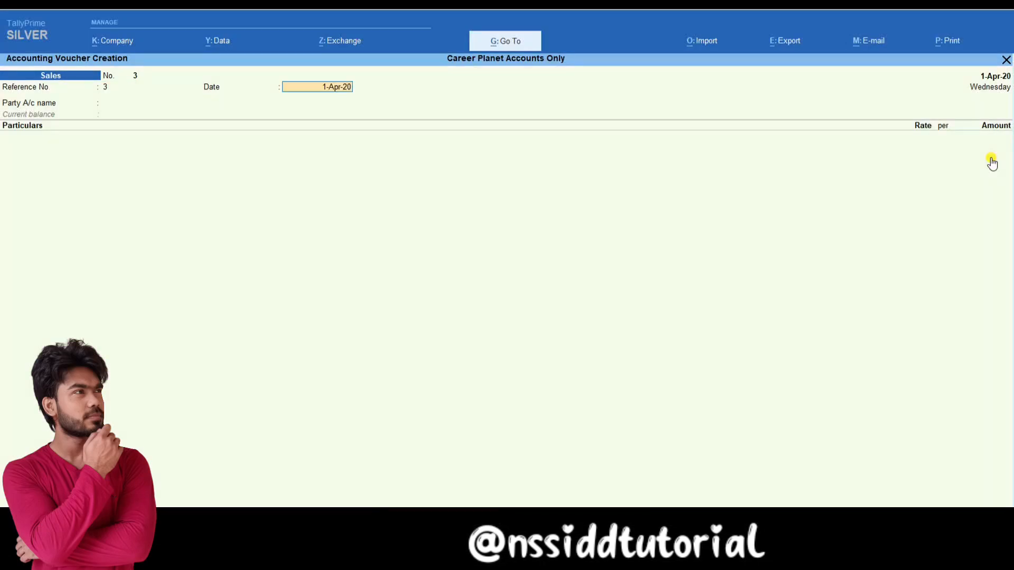
{"action": "key", "text": "Return"}
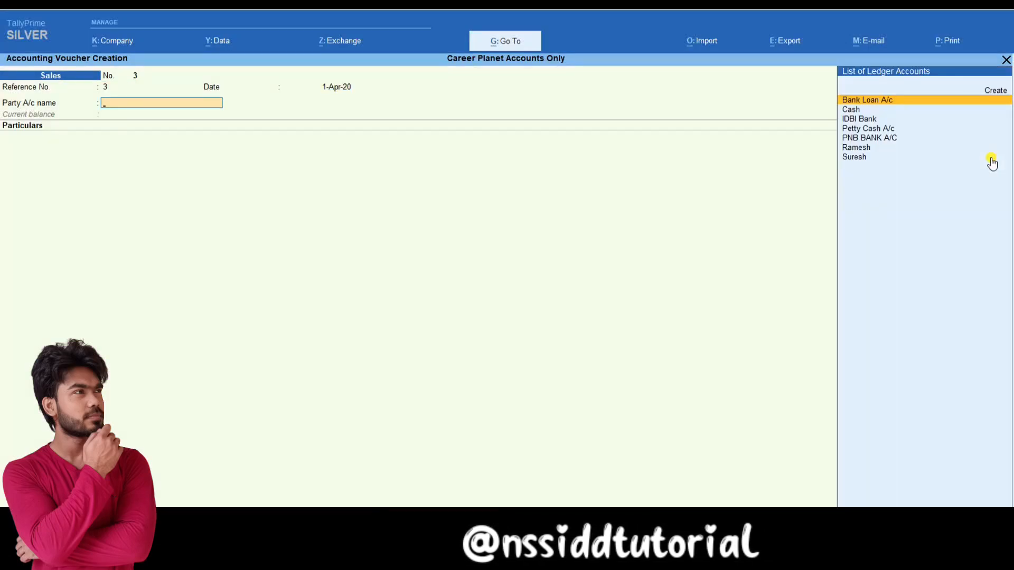
{"action": "key", "text": "Down"}
{"action": "key", "text": "Return"}
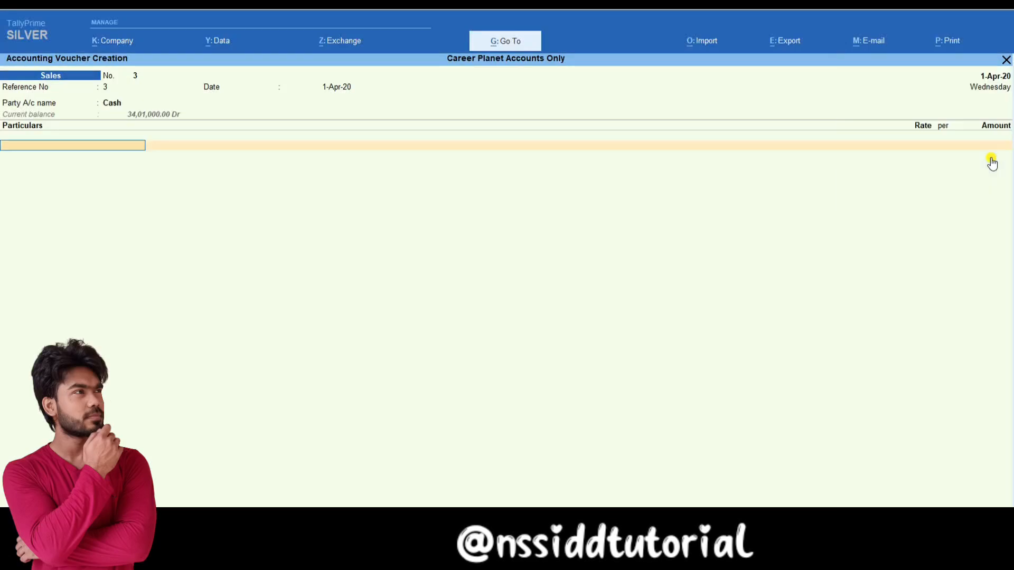
Step: Add a Sales ledger line with an amount of 9,000 and save the cash sales voucher
{"action": "type", "text": "sa"}
{"action": "key", "text": "Down"}
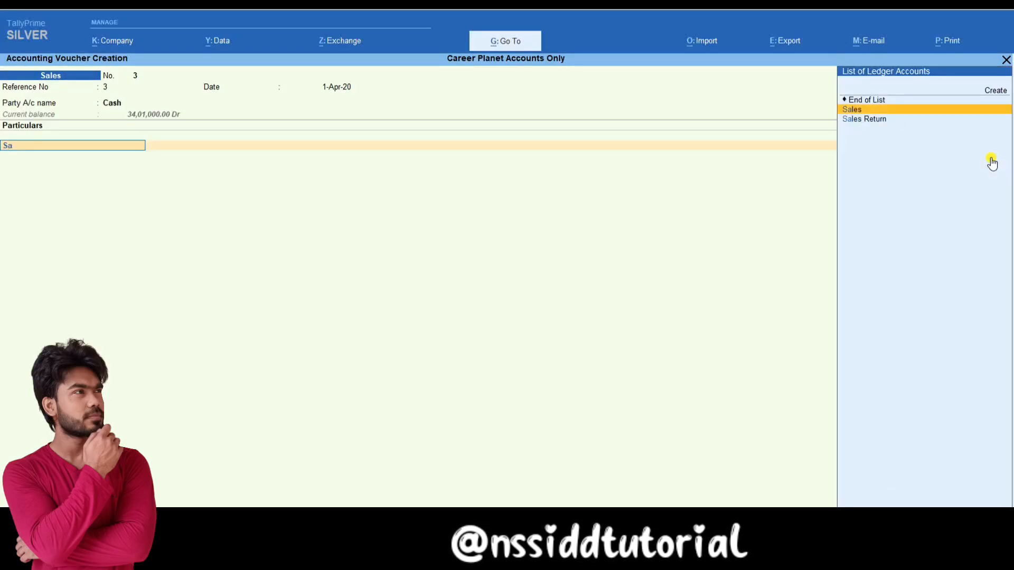
{"action": "key", "text": "Return"}
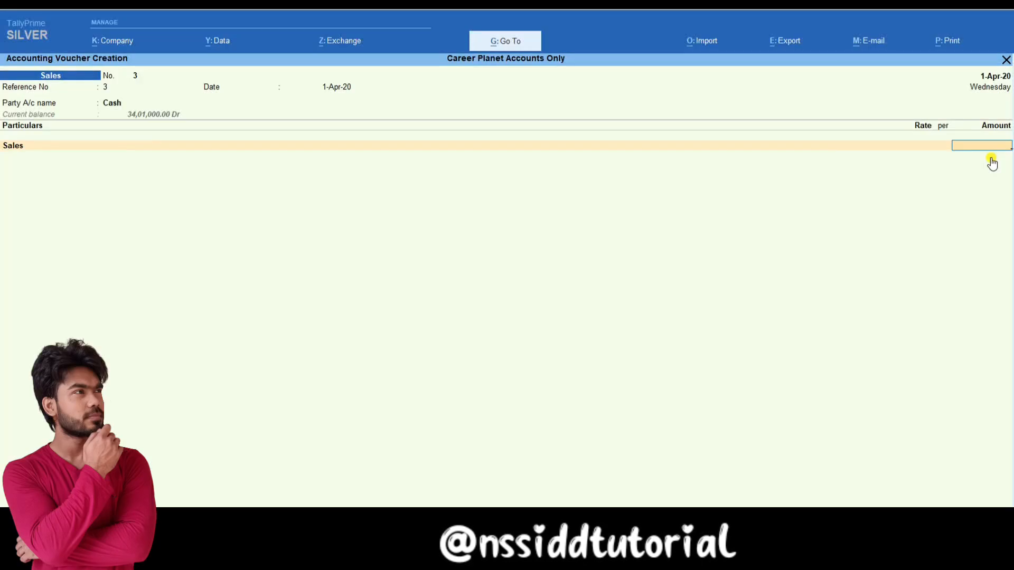
{"action": "type", "text": "9000"}
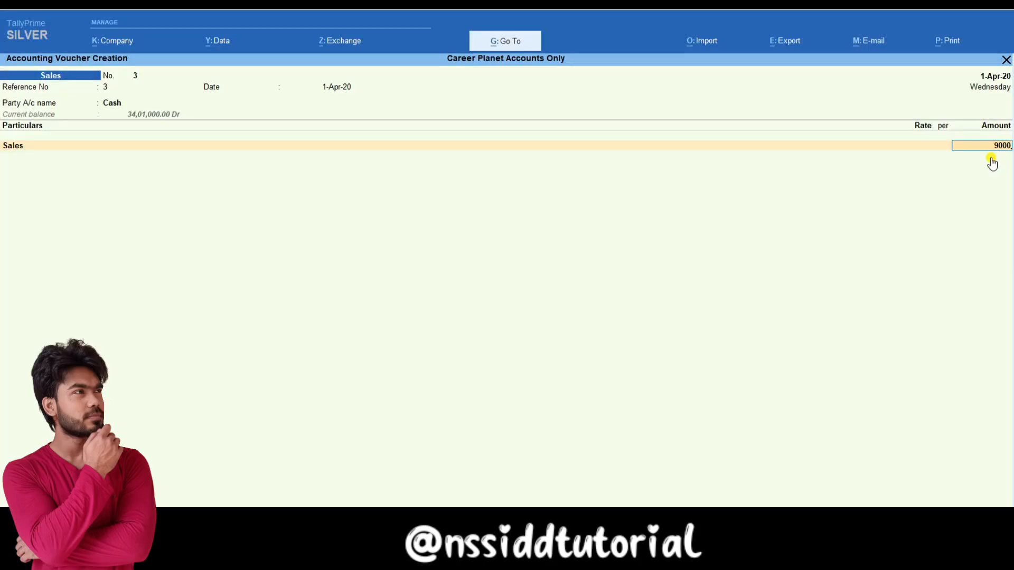
{"action": "key", "text": "Return"}
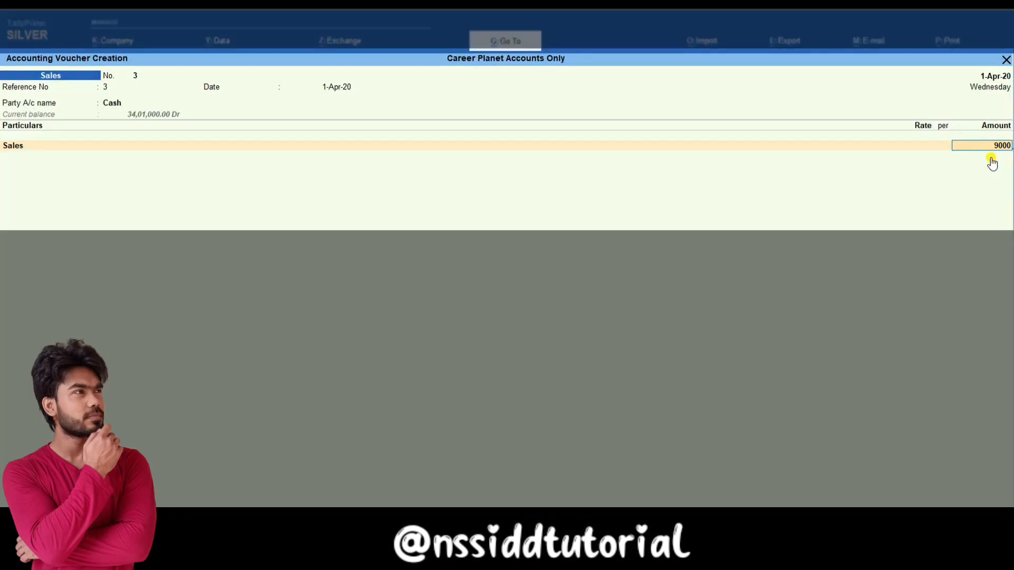
{"action": "key", "text": "Return"}
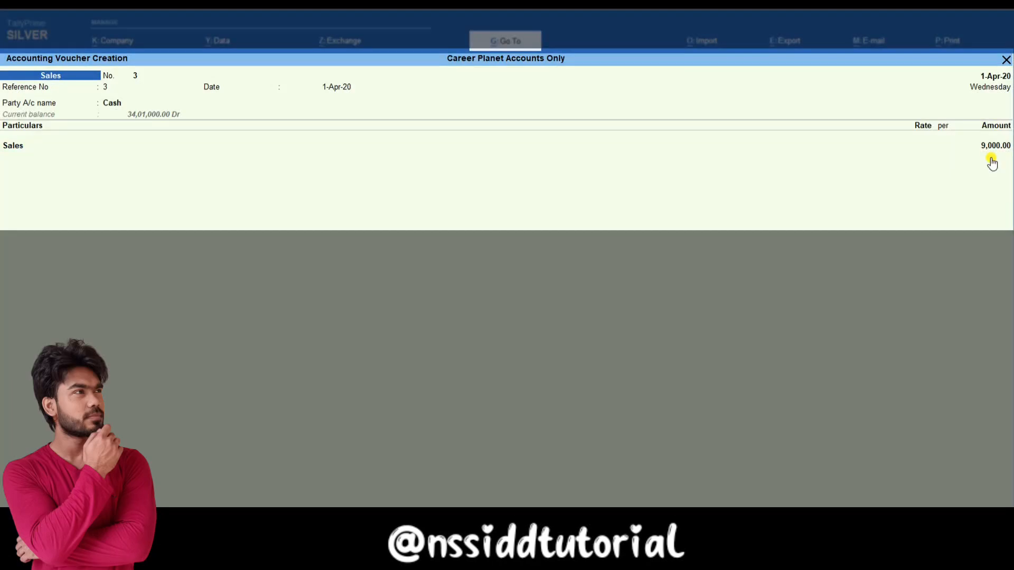
{"action": "key", "text": "Return"}
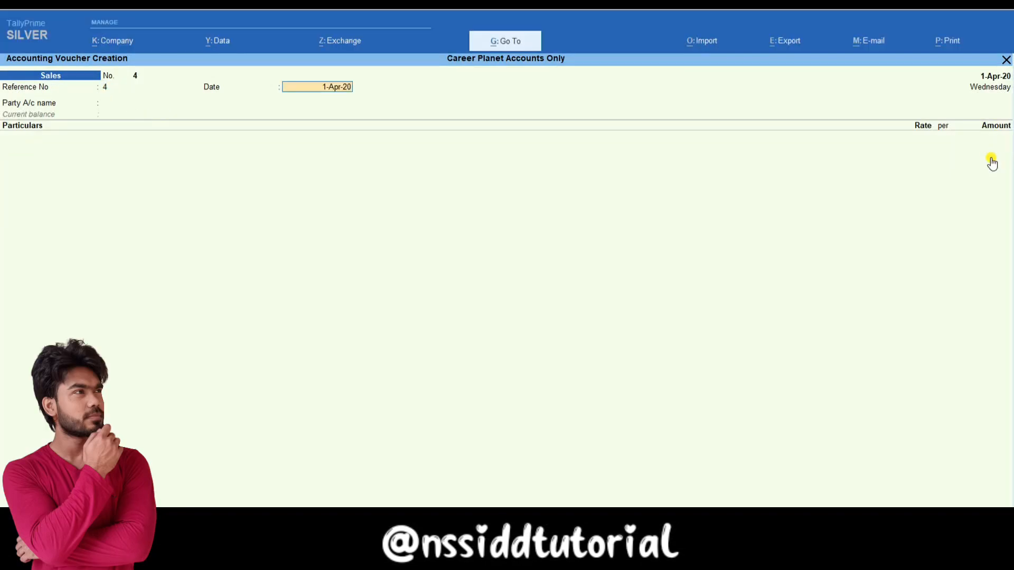
Step: Enter reference number 4 dated 1-Apr-20 and choose the customer's ledger, second to last in the ledger list, as party account
{"action": "key", "text": "Return"}
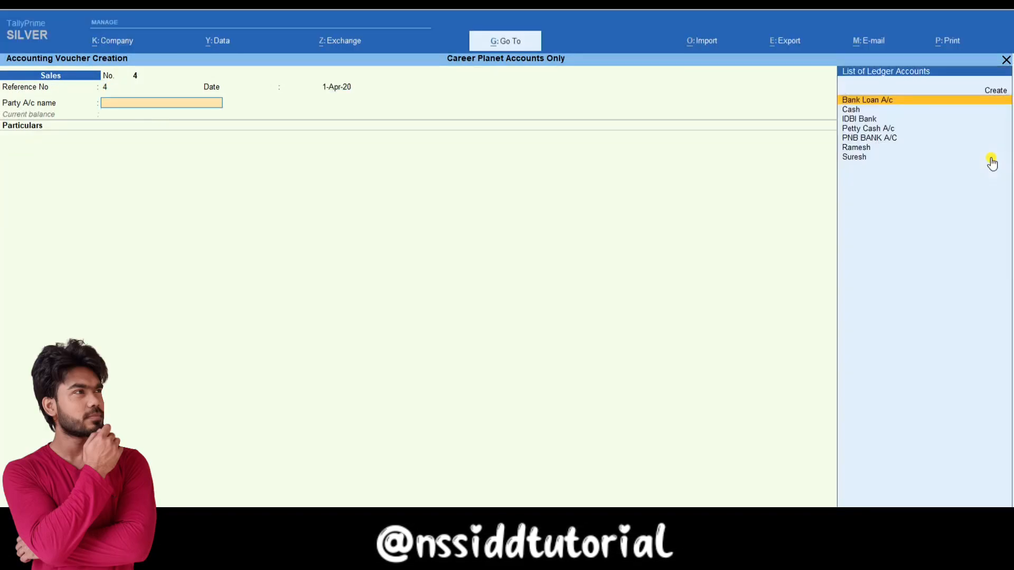
{"action": "key", "text": "Down"}
{"action": "key", "text": "Down"}
{"action": "key", "text": "Down"}
{"action": "key", "text": "Down"}
{"action": "key", "text": "Down"}
{"action": "key", "text": "Return"}
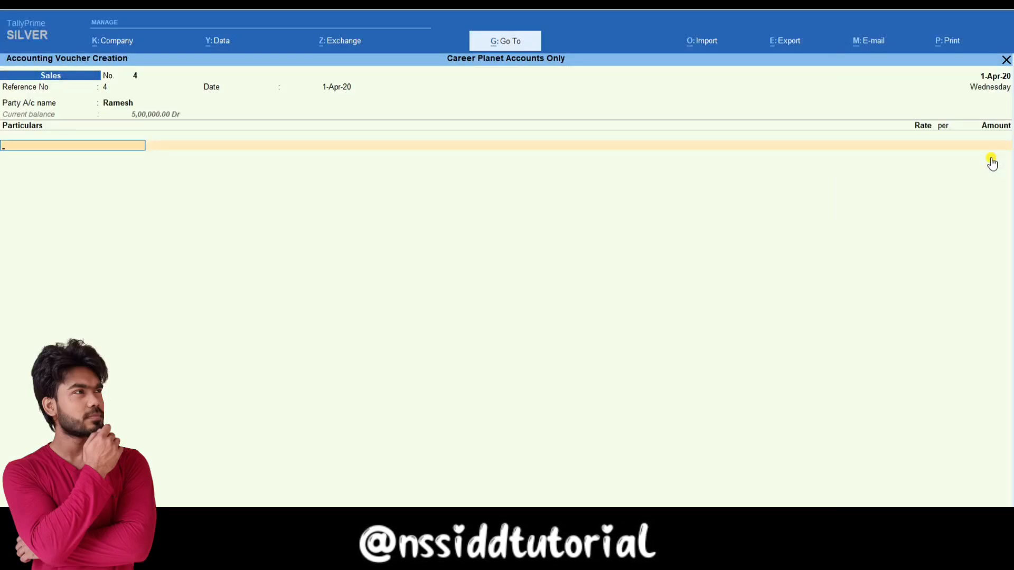
Step: Enter the Sales ledger at 9,000 for the customer's credit sale and save the voucher
{"action": "type", "text": "Sales"}
{"action": "key", "text": "Return"}
{"action": "type", "text": "9000"}
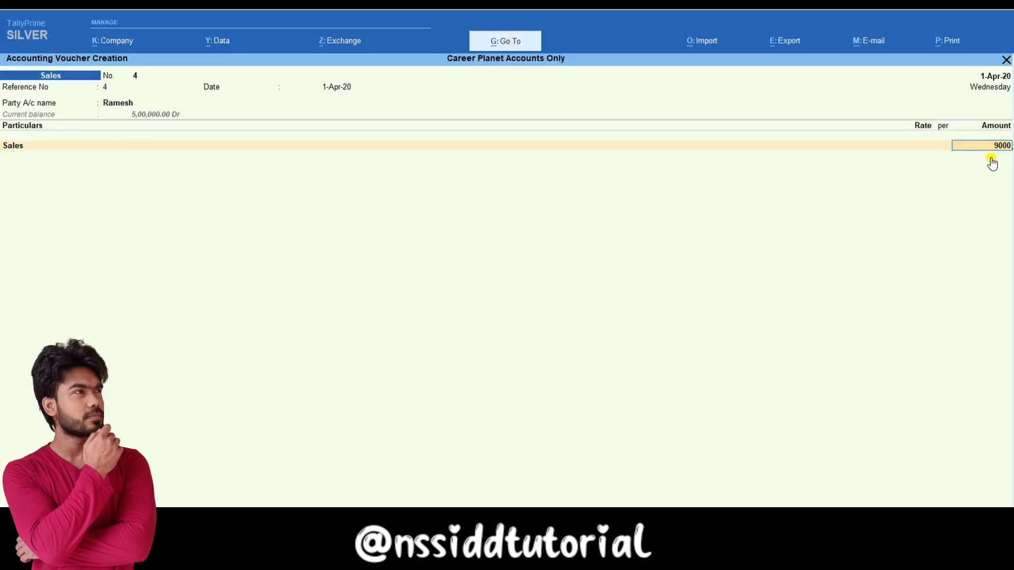
{"action": "key", "text": "Return"}
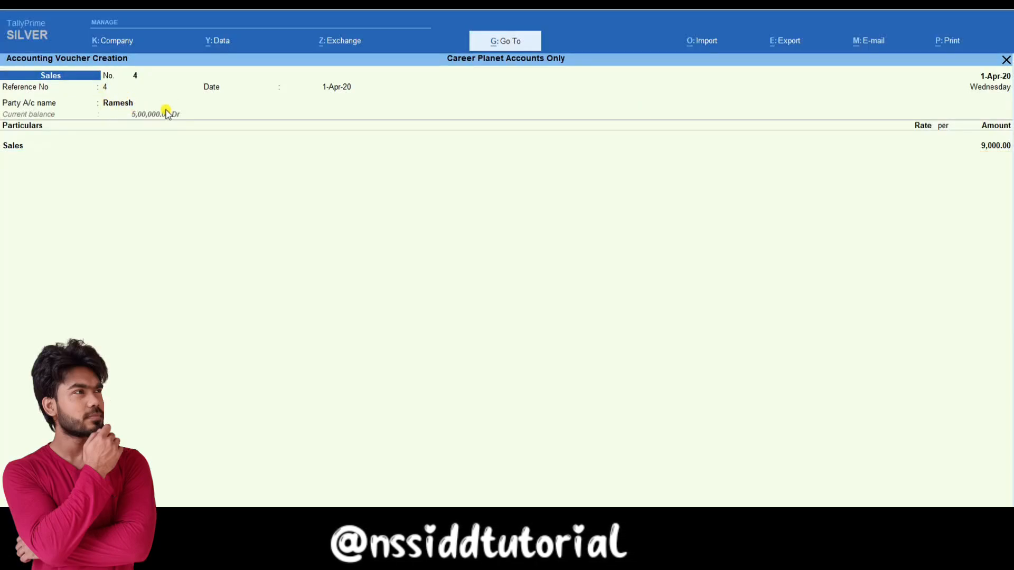
{"action": "key", "text": "Return"}
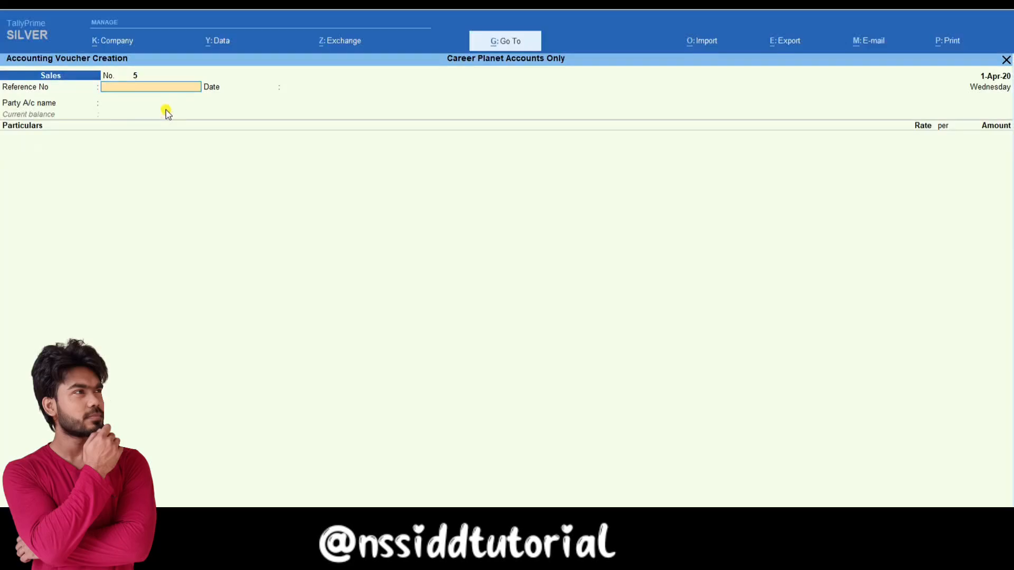
Step: Leave voucher creation and return to the Gateway of Tally
{"action": "key", "text": "Escape"}
{"action": "key", "text": "Escape"}
{"action": "key", "text": "Escape"}
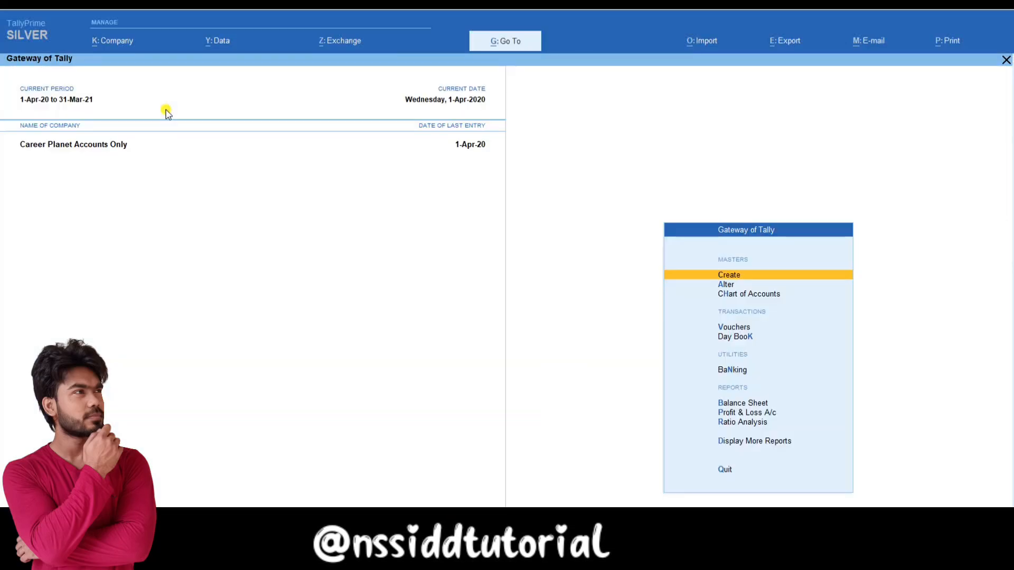